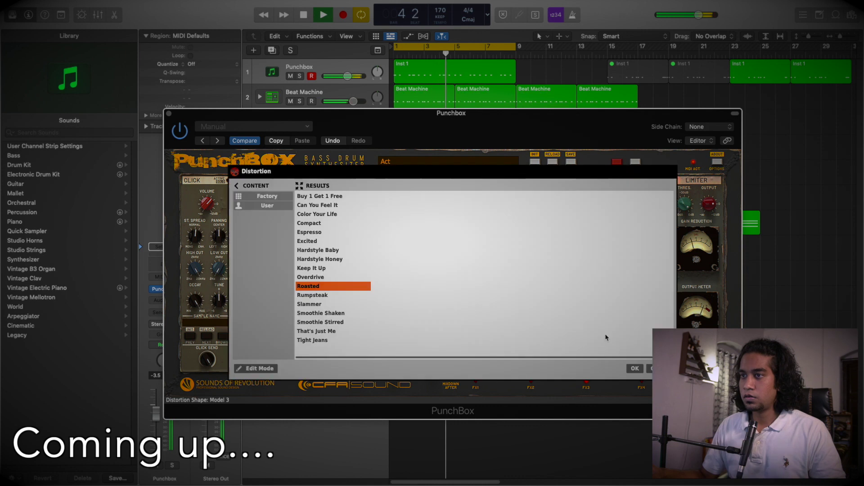
Step: Audition the Compact, Espresso and Roasted distortion presets, load Overdrive, and set the distortion shape to Model 4
left_click(332, 225)
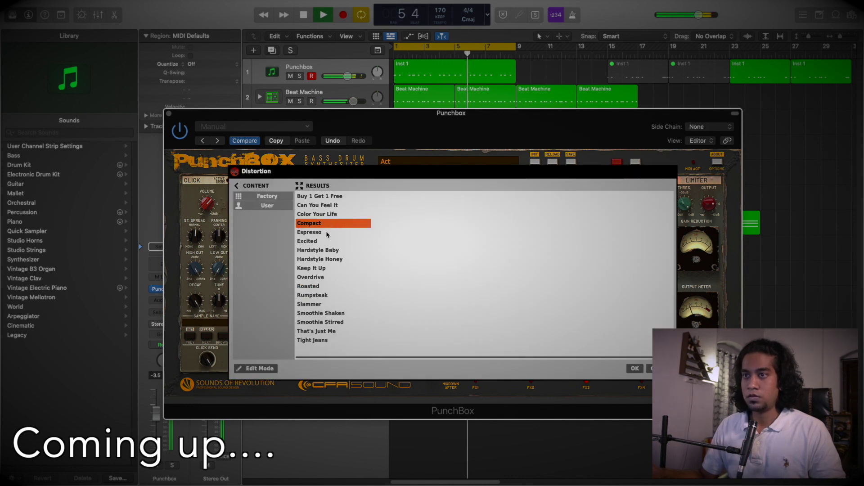
left_click(330, 232)
left_click(325, 286)
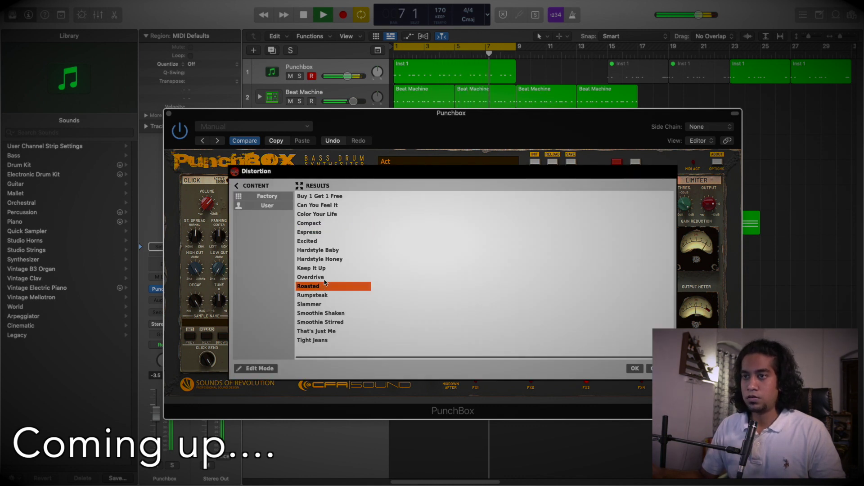
double_click(310, 277)
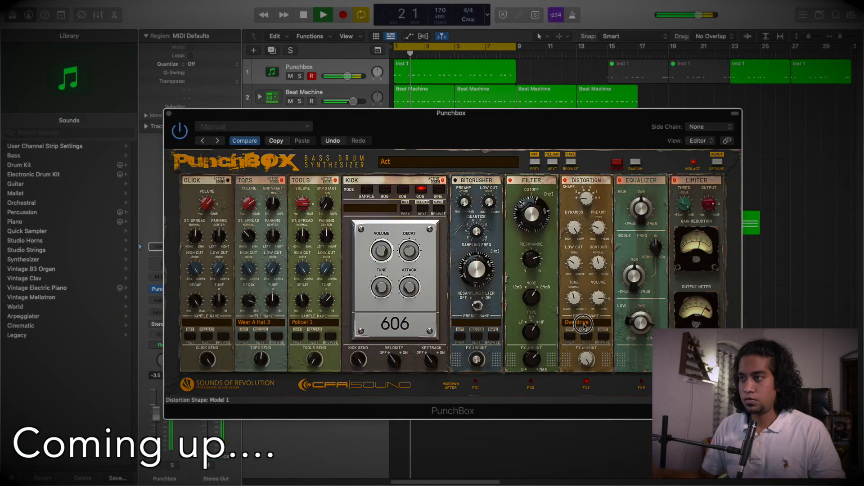
left_click_drag(565, 216, 578, 244)
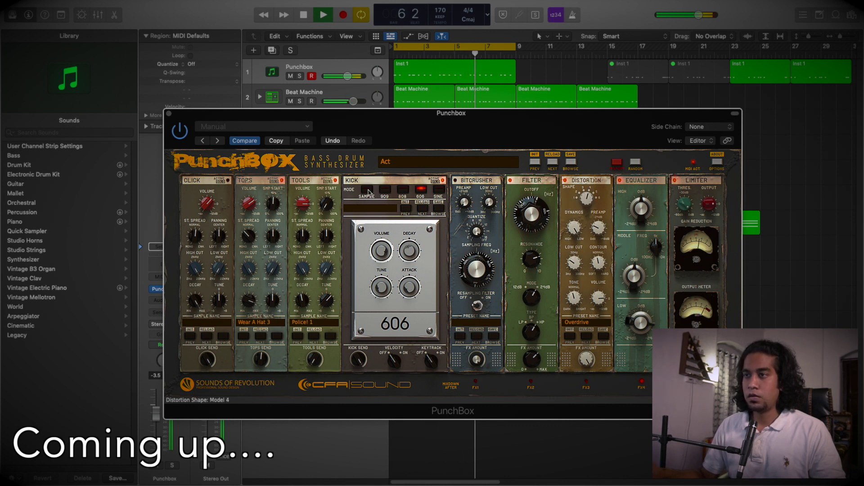
Step: Turn on the Bitcrusher, adjust its preamp, and set its sampling frequency to about 7372 Hz
left_click(456, 180)
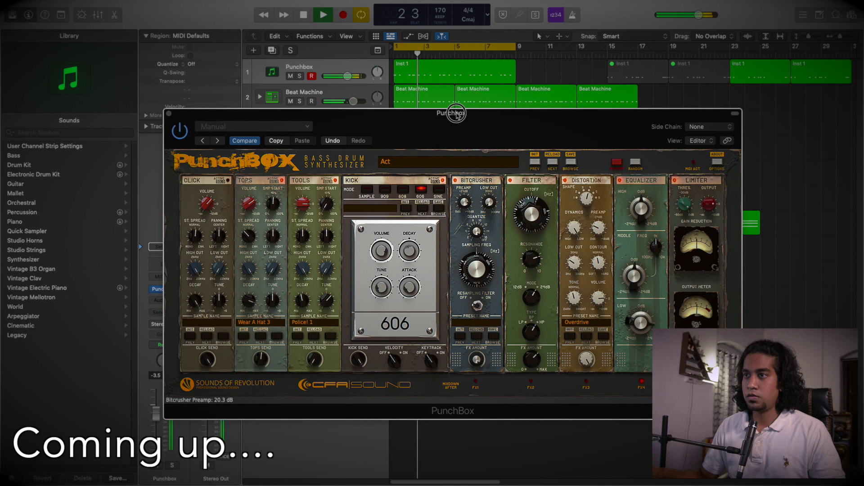
left_click_drag(492, 204, 490, 189)
left_click_drag(484, 244, 481, 318)
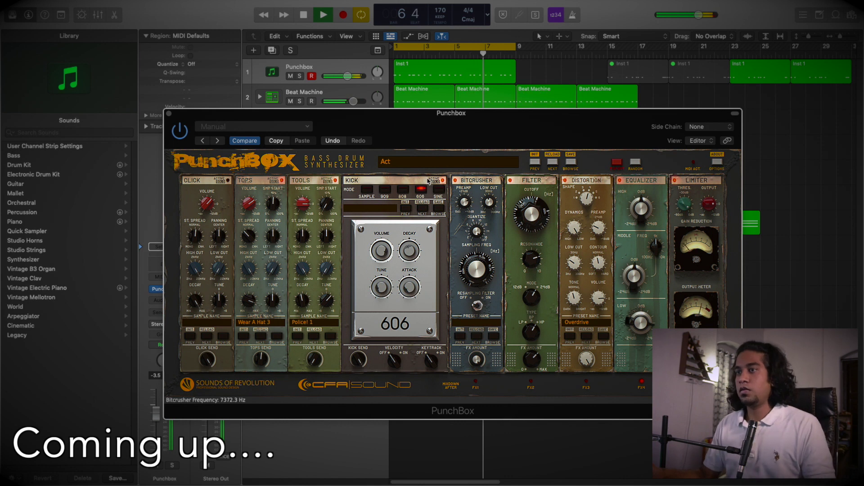
Step: Switch the kick to Sine mode with the Stronger 2 preset and turn off the Bitcrusher
left_click(440, 189)
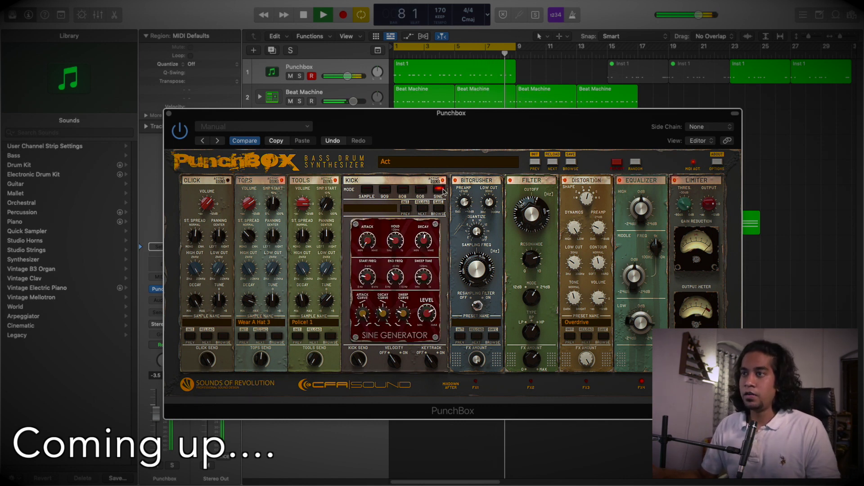
left_click(421, 209)
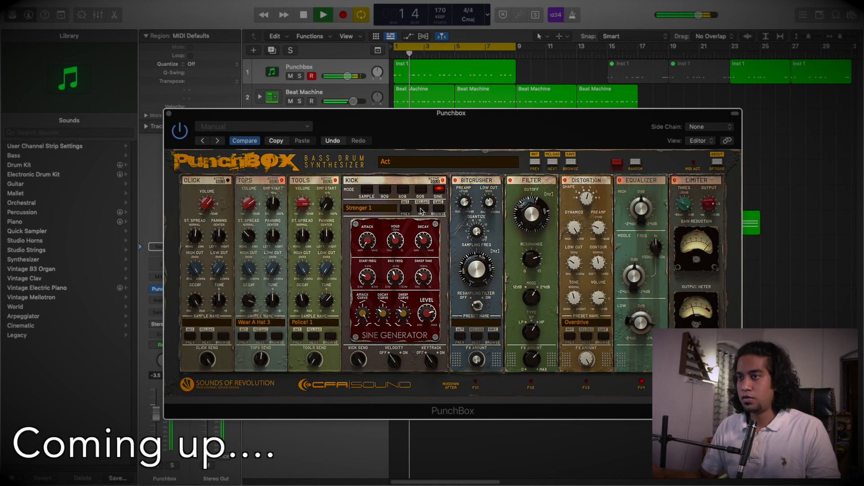
left_click(455, 180)
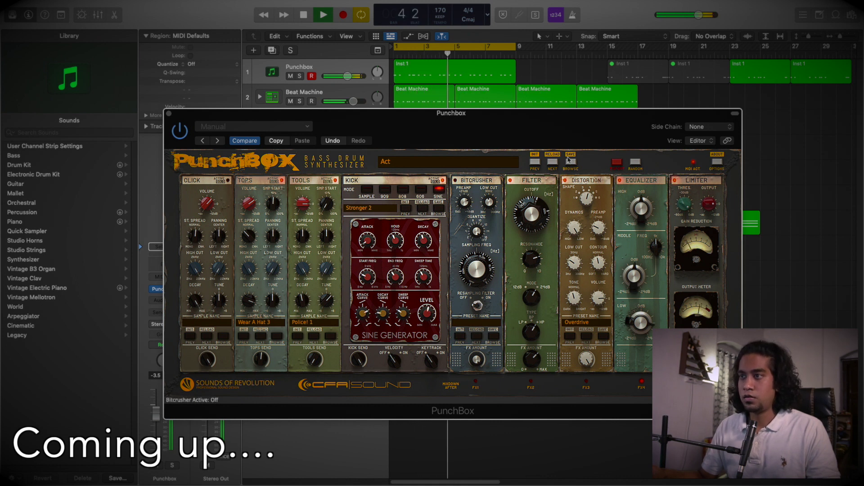
Step: Set the distortion shape to Model 3 and advance to the next kick preset
left_click(586, 198)
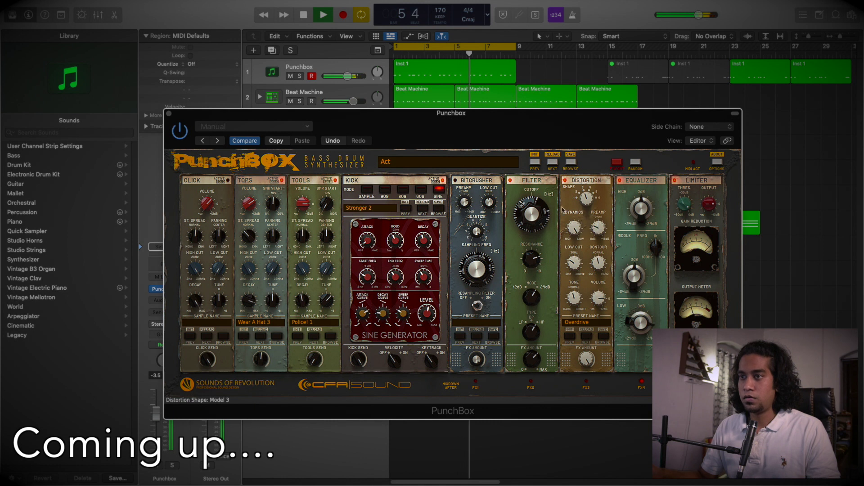
left_click(422, 214)
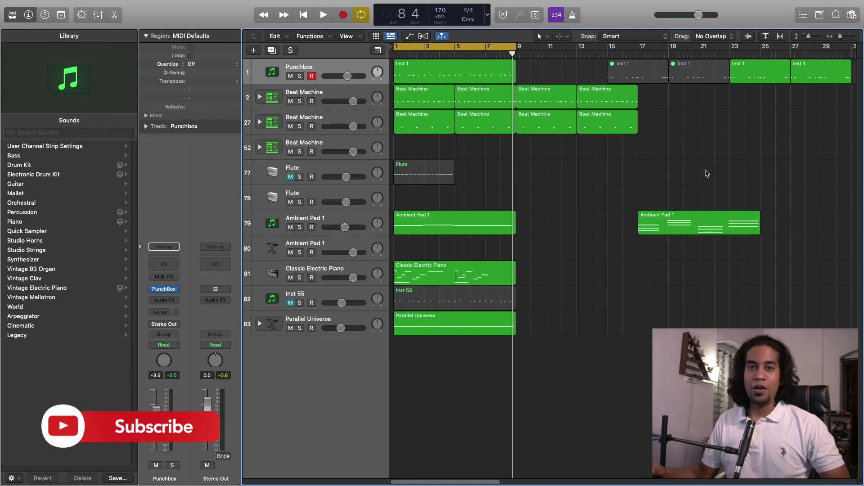
Step: Show the PunchBox plug-in window and place it over the arrangement
key("v")
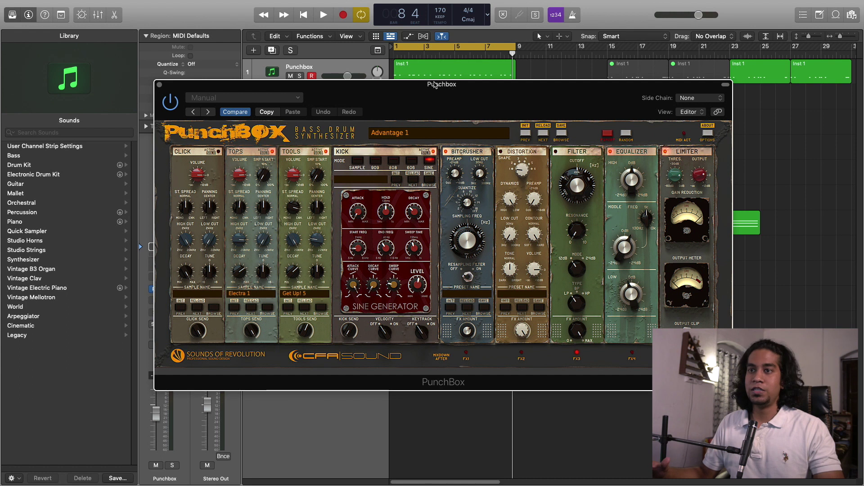
left_click_drag(435, 84, 433, 82)
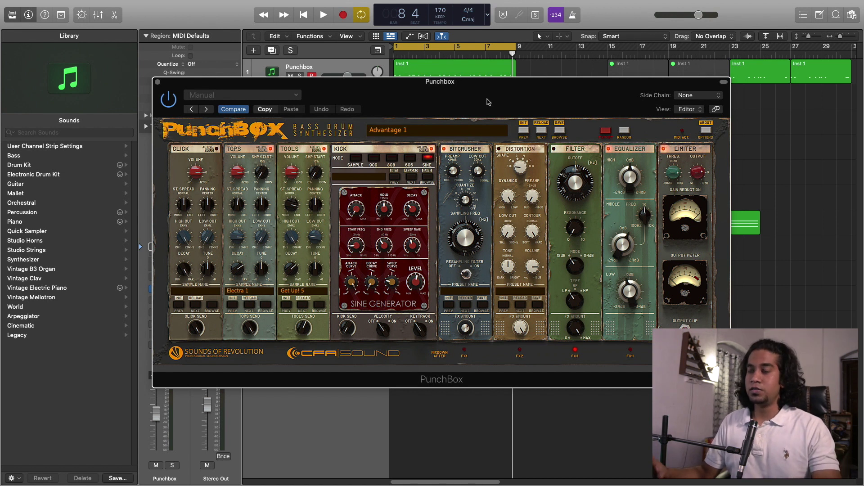
left_click_drag(486, 101, 485, 102)
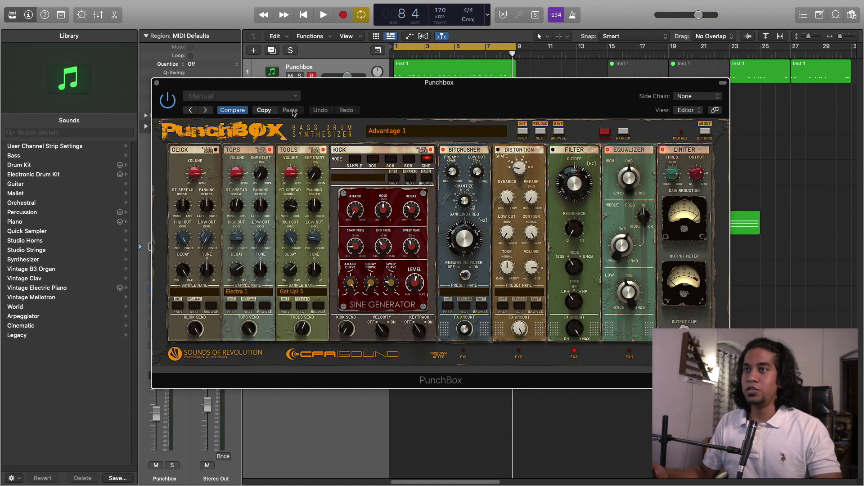
left_click_drag(430, 97, 423, 103)
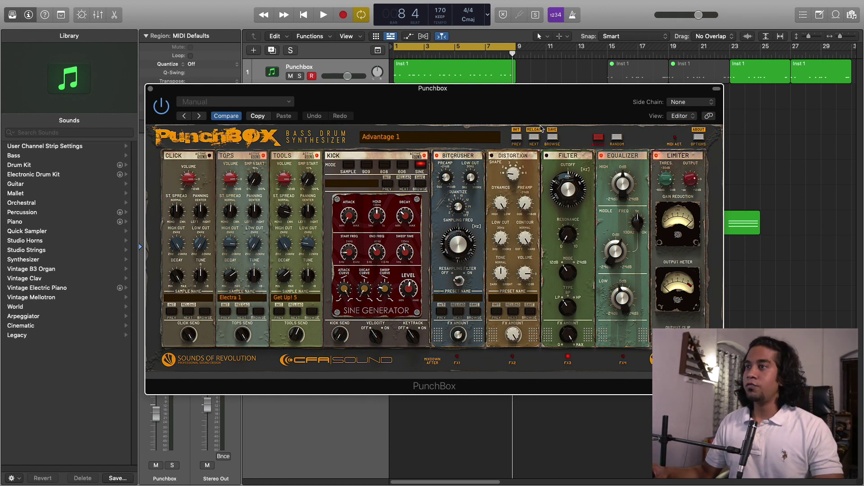
Step: Look through the full list of PunchBox presets and close the browser with Advantage 1 still selected
left_click(553, 138)
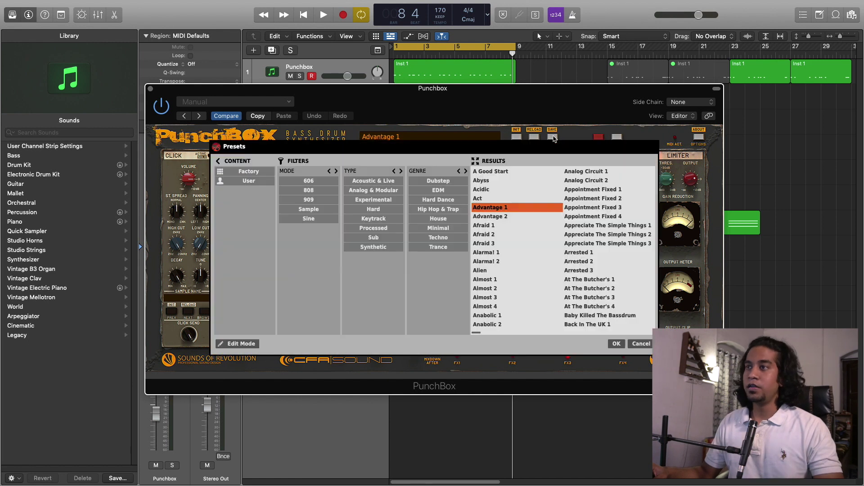
scroll(521, 201, "right", 8)
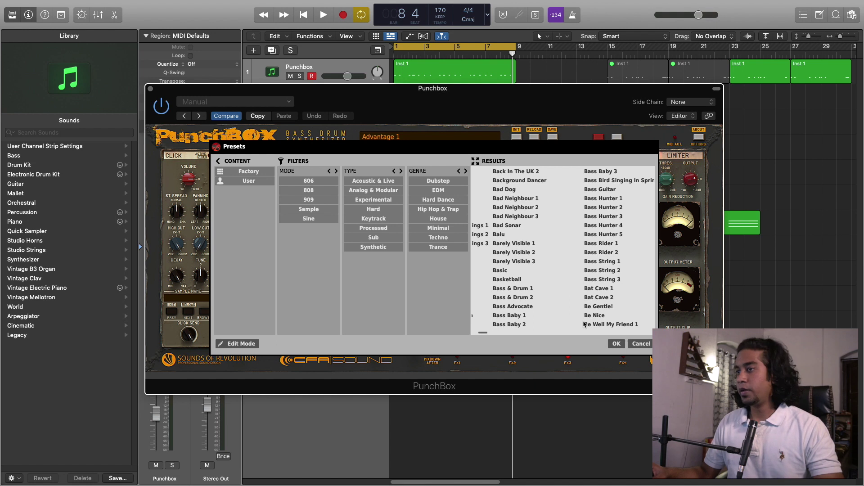
left_click(616, 344)
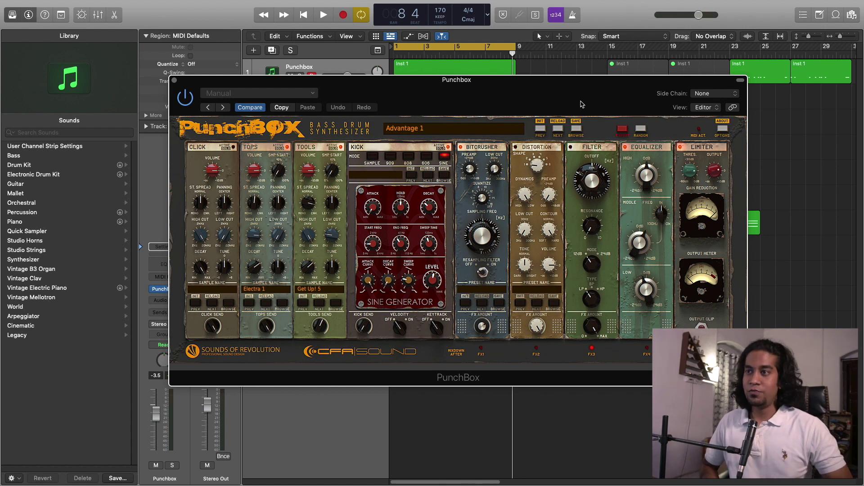
left_click_drag(469, 88, 461, 89)
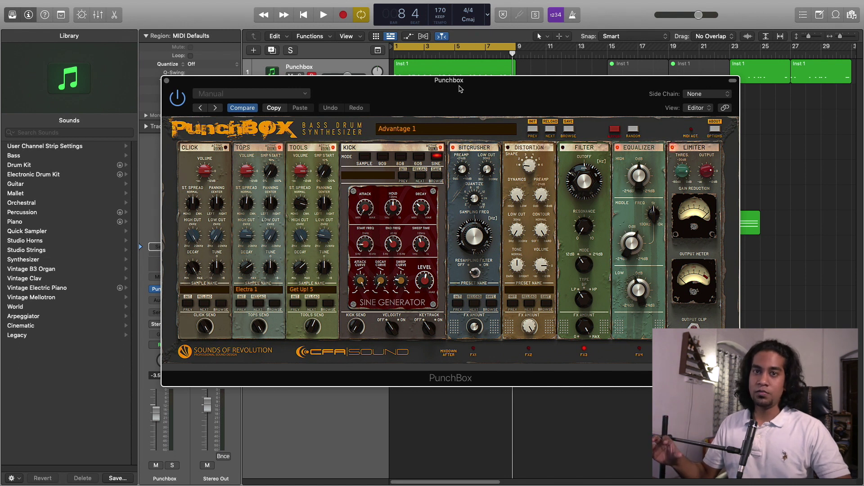
left_click_drag(460, 88, 466, 104)
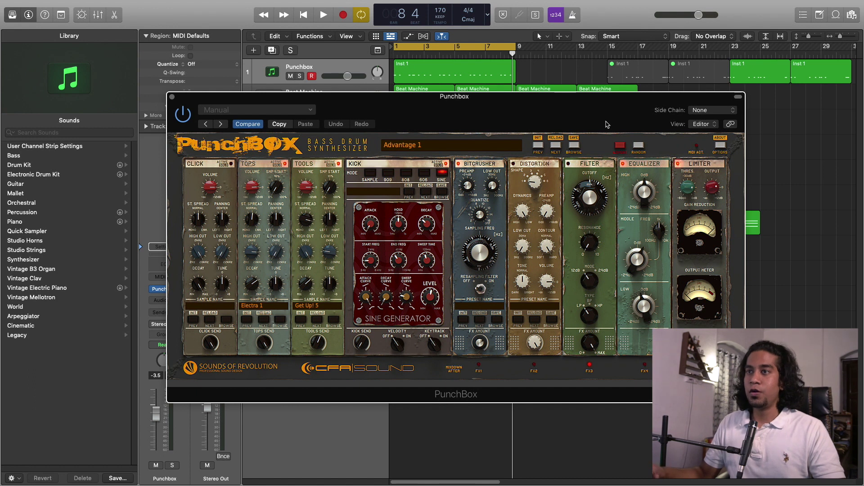
left_click_drag(595, 103, 591, 96)
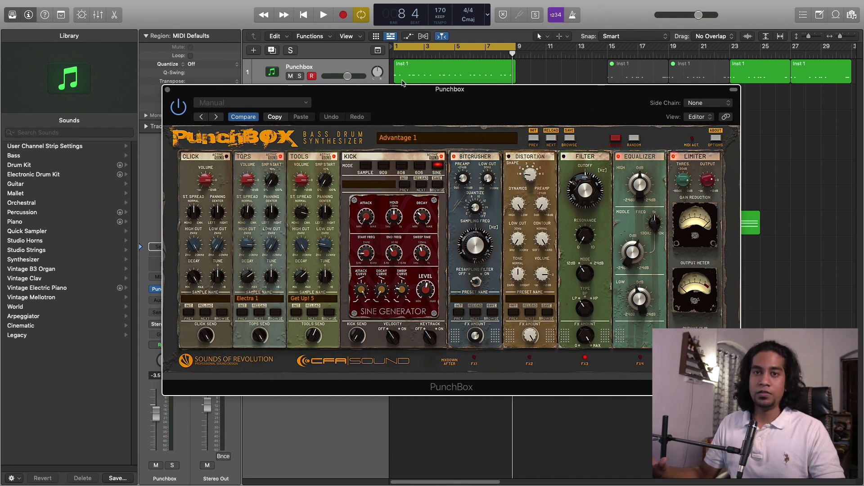
left_click_drag(402, 88, 395, 72)
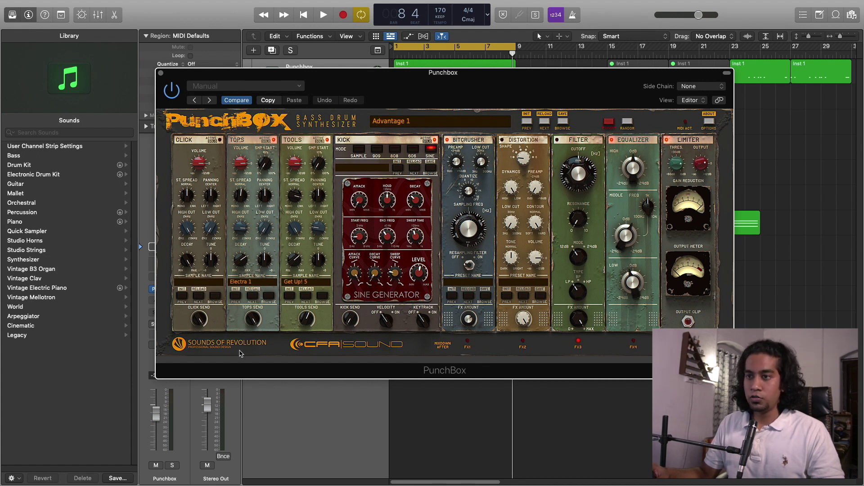
left_click_drag(568, 92, 566, 83)
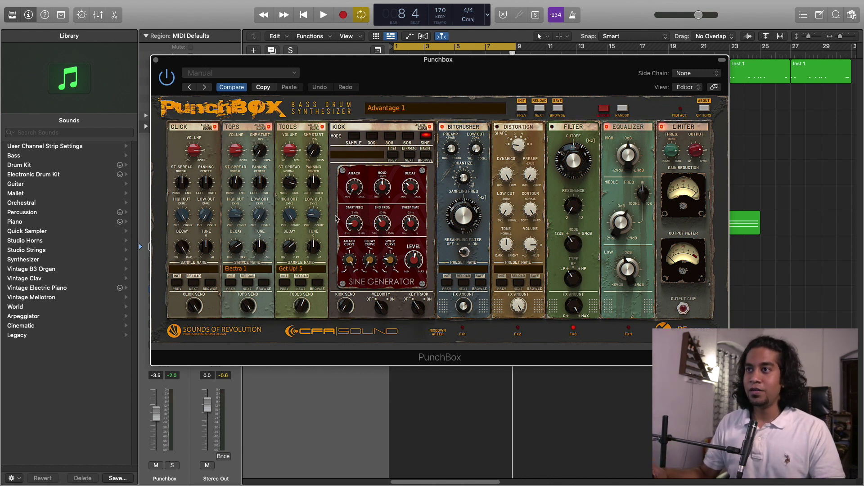
Step: Filter the preset library to the Dubstep and EDM genres and load the preset A Good Start
left_click(430, 115)
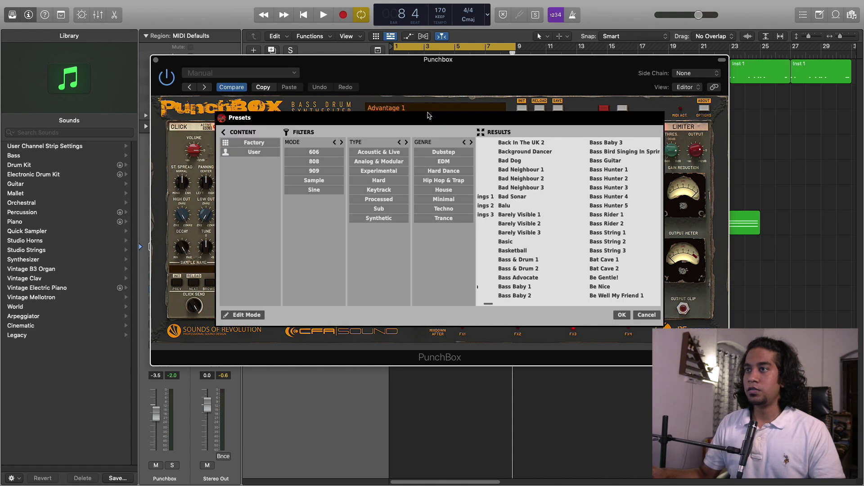
scroll(506, 191, "left", 5)
scroll(507, 192, "left", 4)
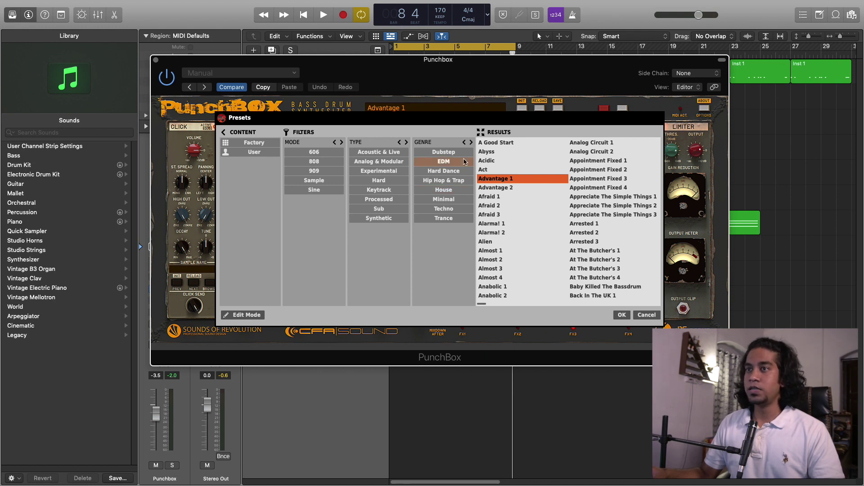
scroll(606, 166, "right", 10)
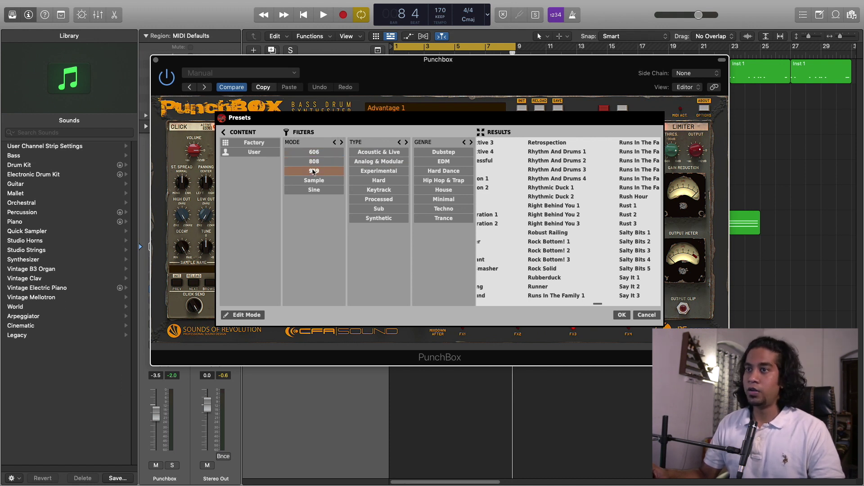
left_click(443, 154)
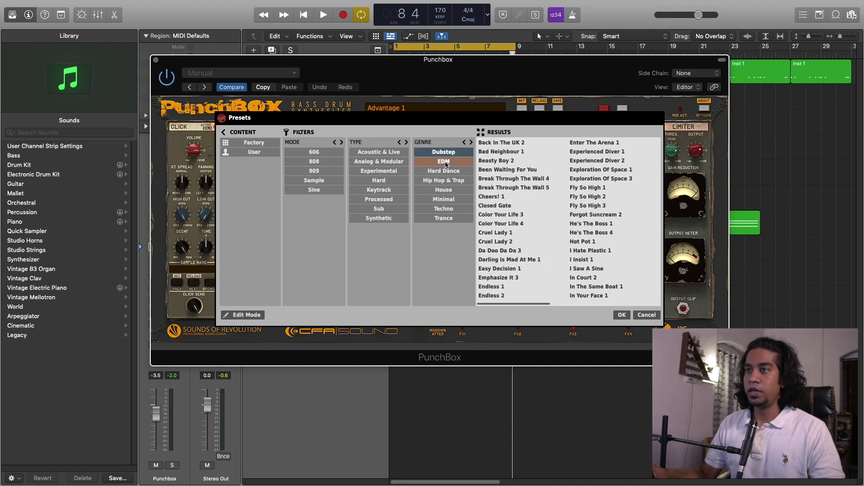
left_click(446, 163)
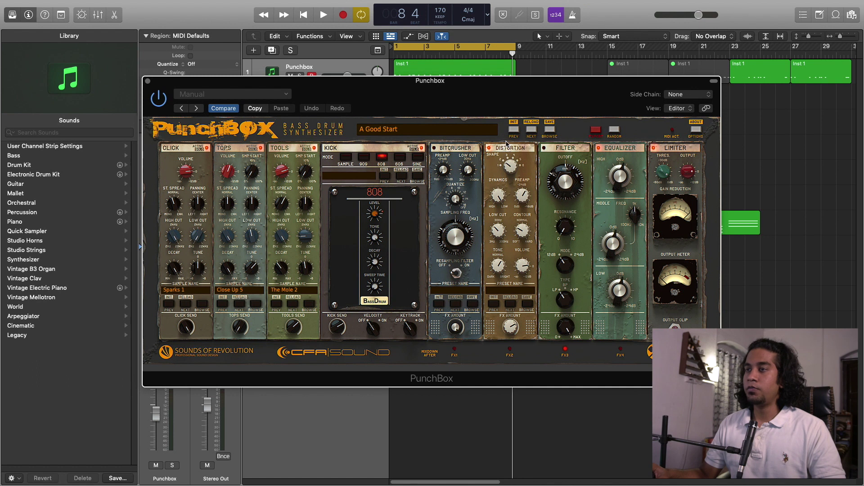
Step: Step forward through the filtered presets to Analog Circuit 2 and confirm it in the preset browser
left_click(532, 130)
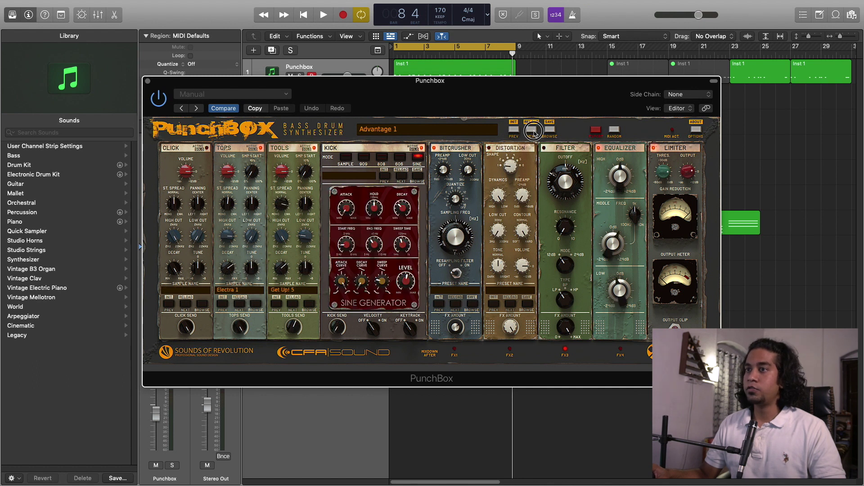
left_click(533, 131)
left_click(532, 130)
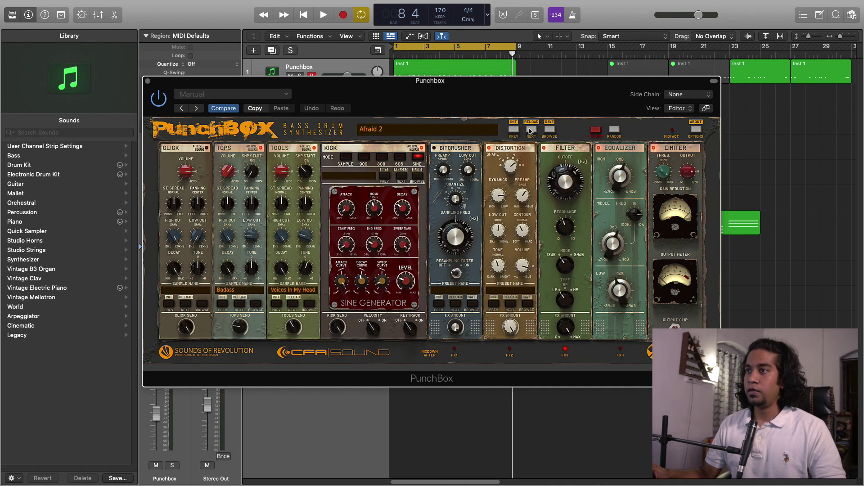
left_click(534, 131)
left_click(550, 132)
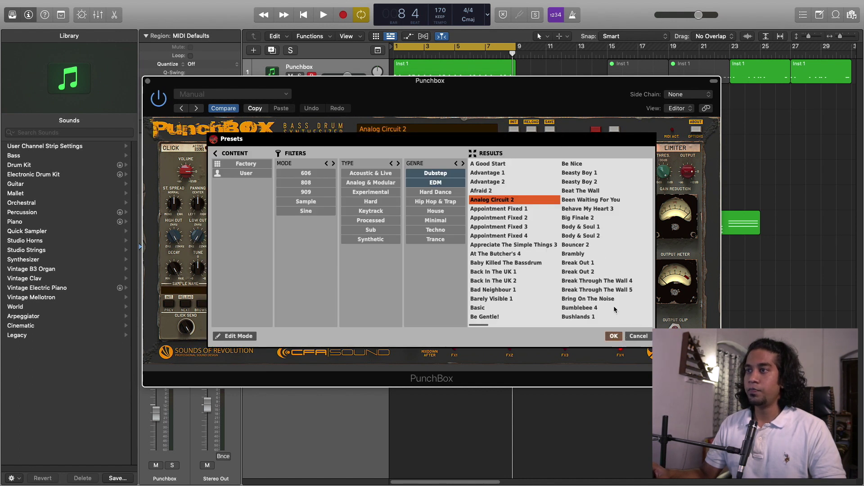
left_click(613, 336)
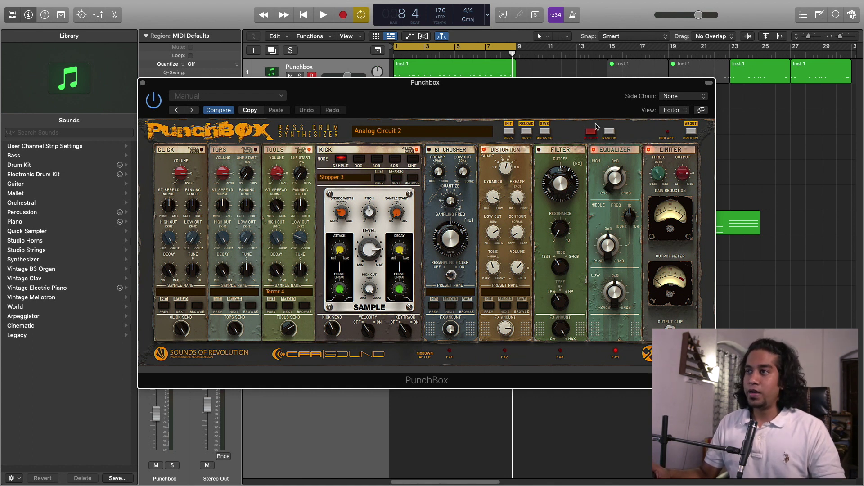
Step: Turn on the Randomize overlay and open the export window for the current kick sound
left_click(611, 132)
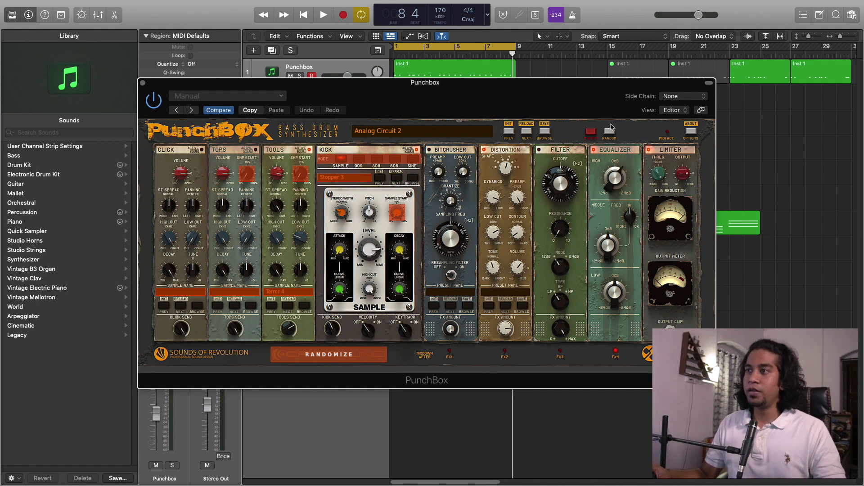
left_click(594, 132)
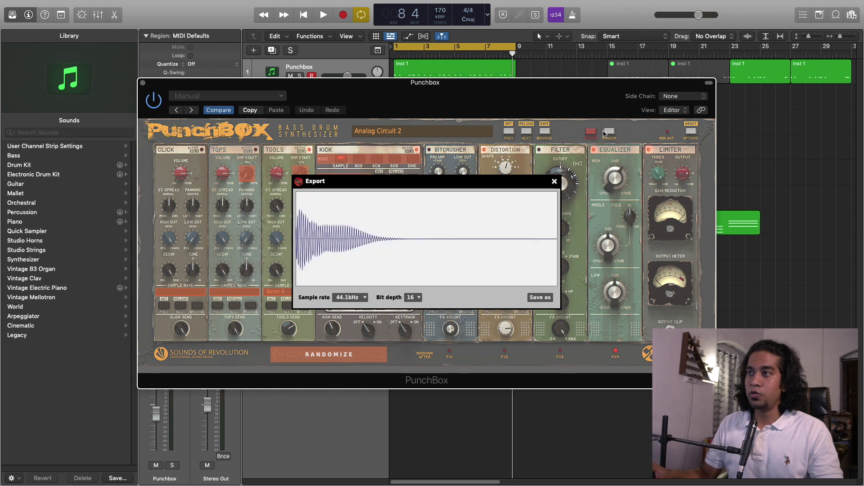
left_click(540, 297)
left_click(560, 291)
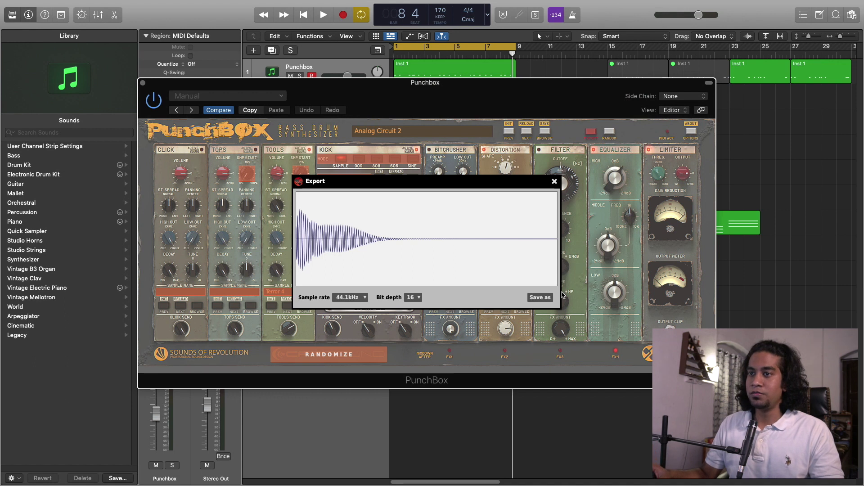
Step: Check the sample rate and bit depth choices for exporting the kick, and close the export window
left_click(363, 298)
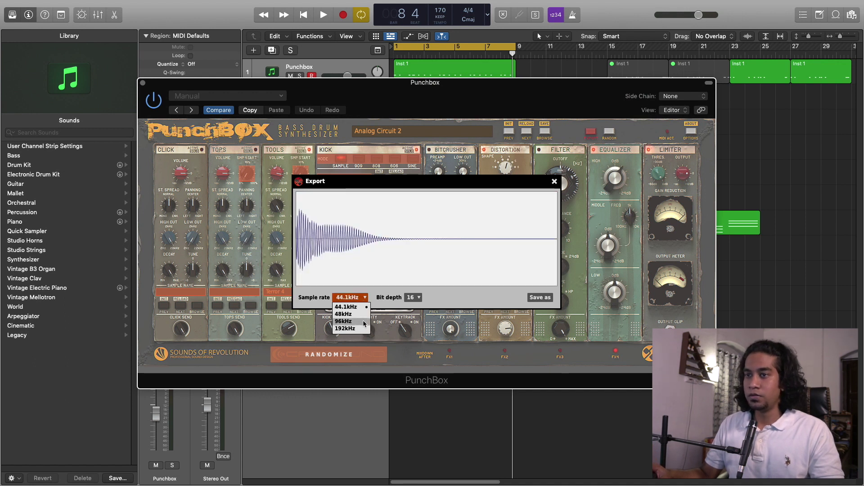
left_click(416, 298)
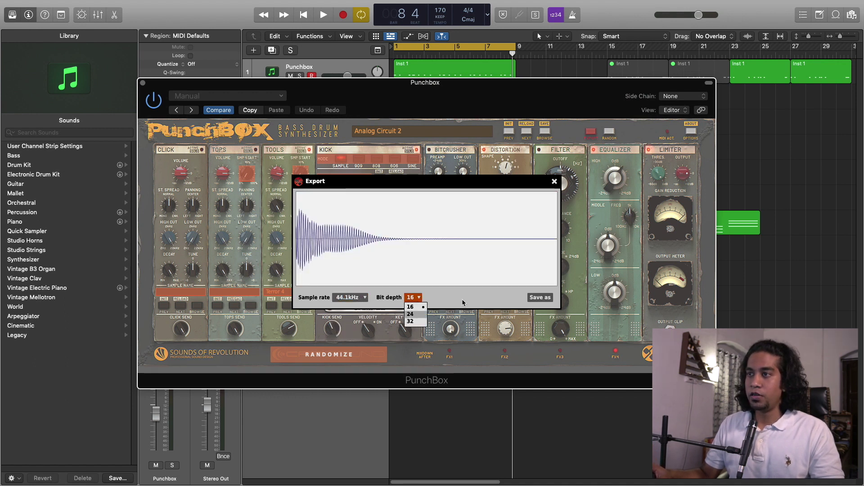
left_click(555, 181)
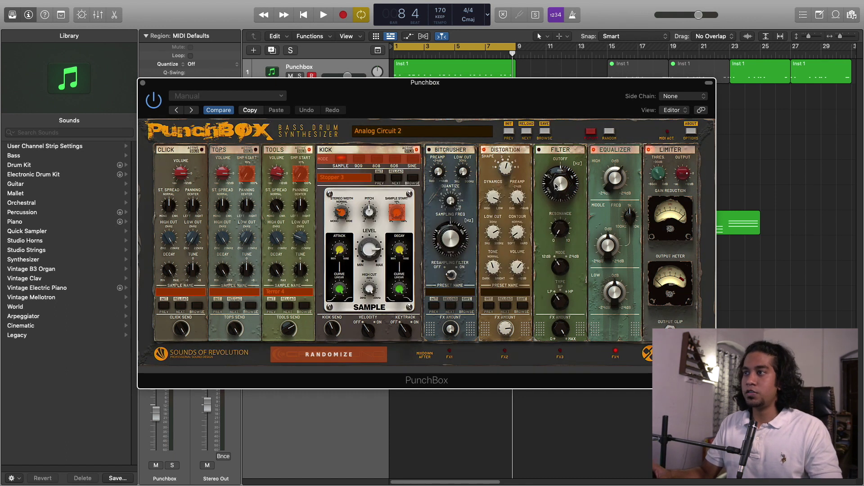
Step: Move the mixdown point to after FX2, and then to after FX3
left_click_drag(589, 118, 593, 131)
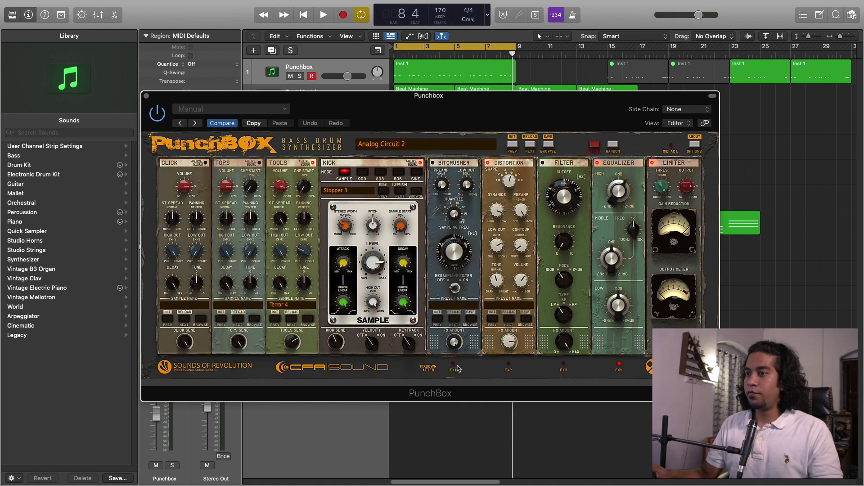
left_click(508, 365)
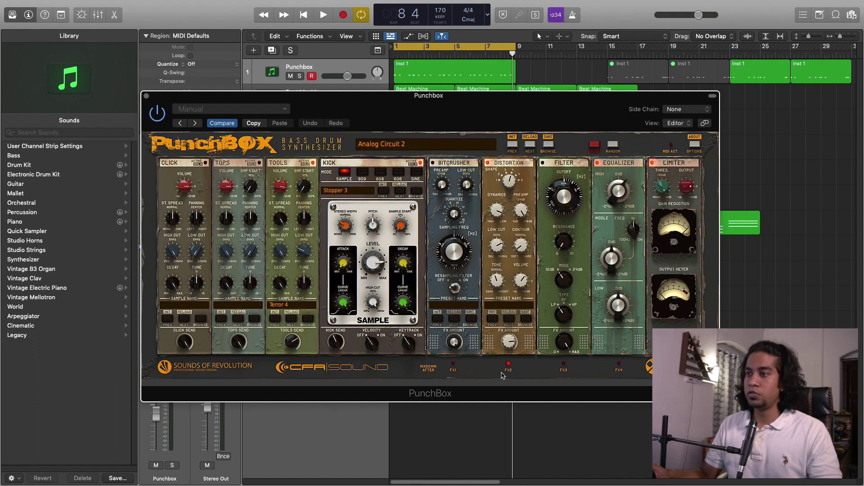
left_click(564, 365)
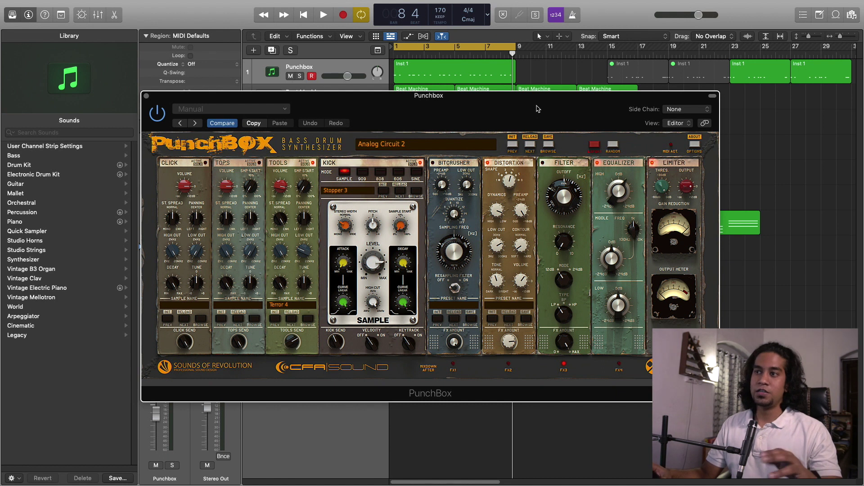
Step: Close the PunchBox window, select the backing track regions in the arrangement, and reopen PunchBox from the Punchbox channel strip
left_click_drag(537, 108, 561, 113)
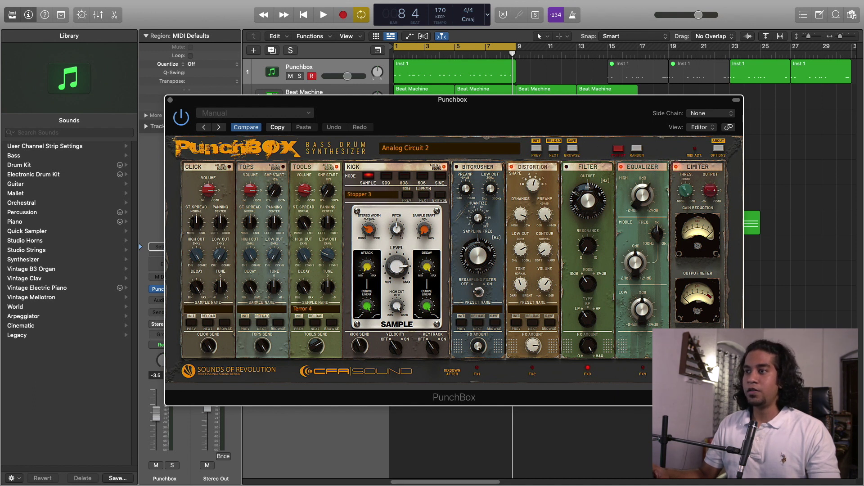
left_click_drag(542, 130, 542, 147)
key("super+w")
left_click_drag(521, 366, 349, 108)
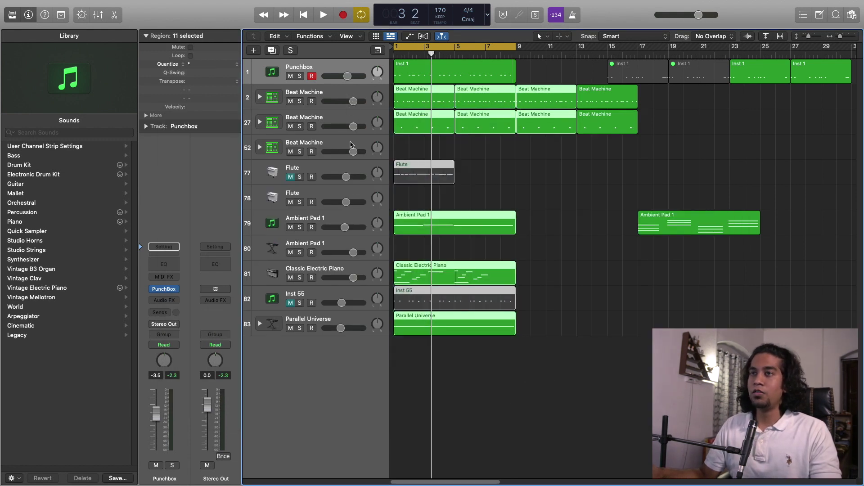
left_click(164, 289)
mouse_move(468, 136)
left_mouse_down()
mouse_move(478, 193)
mouse_move(480, 135)
left_mouse_up()
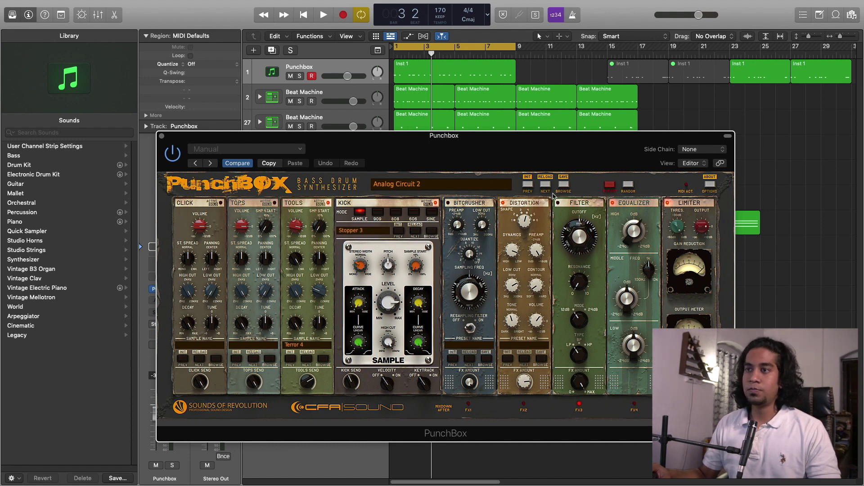
left_click_drag(509, 159, 505, 151)
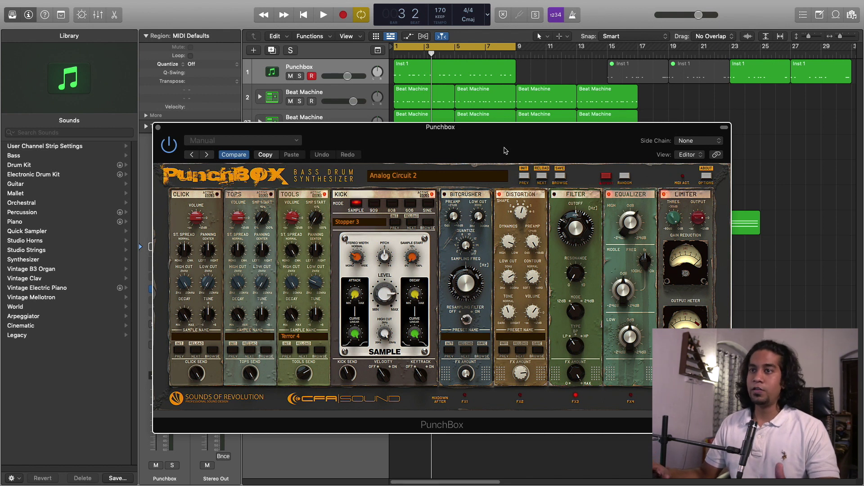
mouse_move(498, 141)
left_mouse_down()
mouse_move(491, 140)
mouse_move(510, 129)
left_mouse_up()
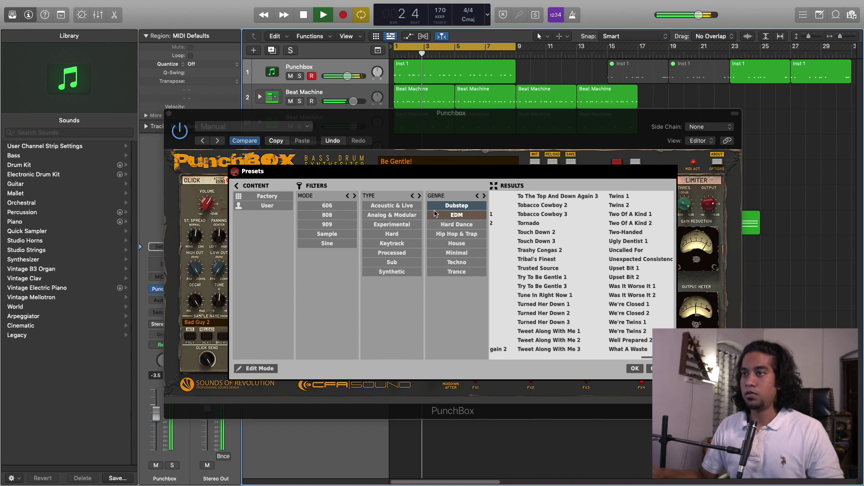
Step: Remove the EDM genre filter and audition the Dubstep presets Back In The UK 2, Beasty Boy 2 and Color Your Life 3
left_click(456, 215)
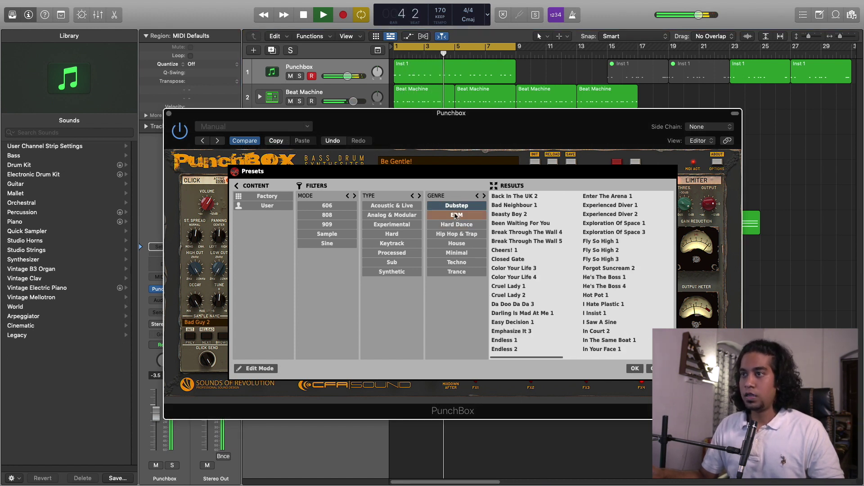
left_click(519, 197)
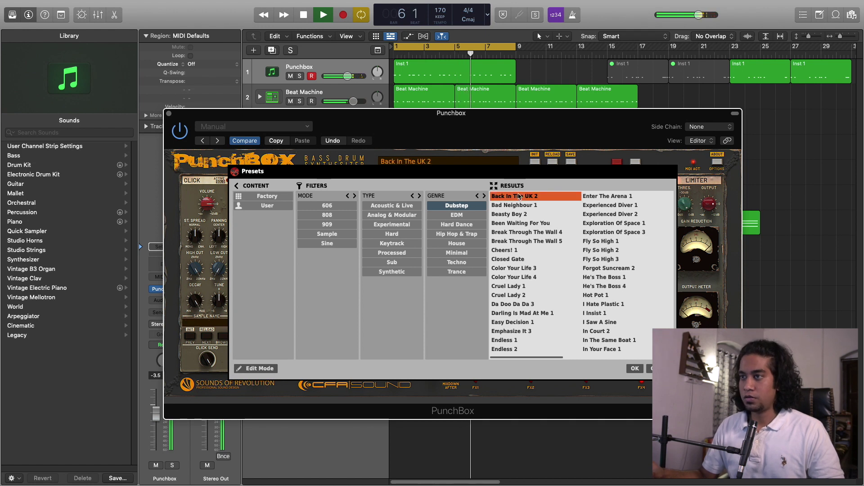
left_click(534, 214)
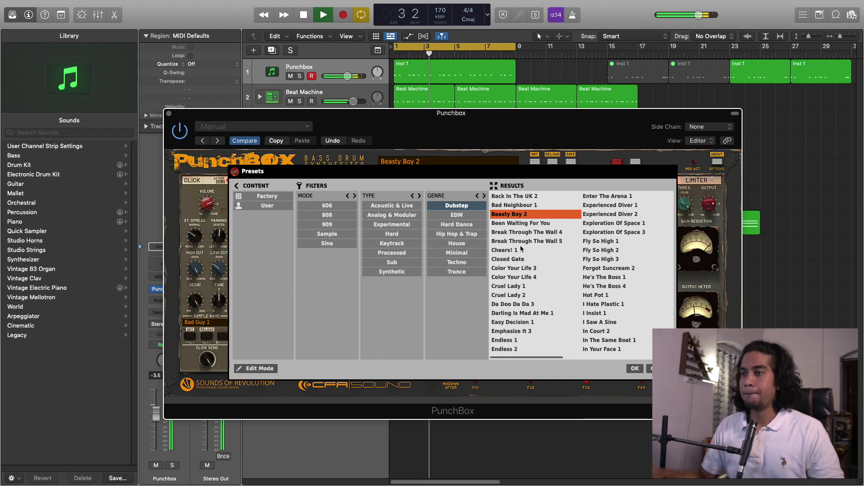
left_click(518, 268)
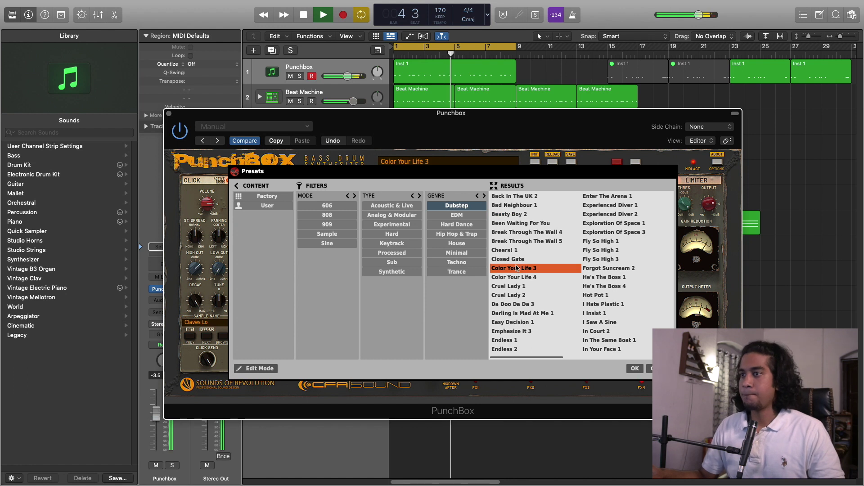
Step: Browse further through the Dubstep presets and audition He's The Boss 1 and Not Really 2
left_click(535, 357)
left_click_drag(536, 357, 557, 357)
left_click(549, 277)
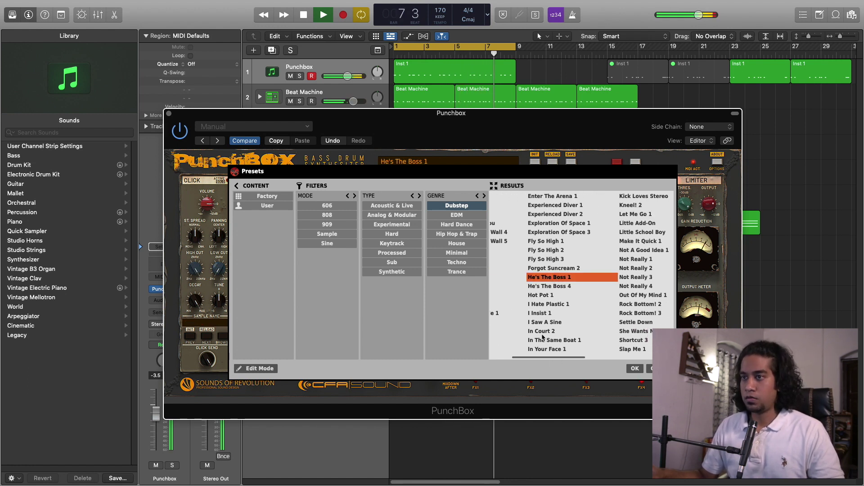
left_click(634, 270)
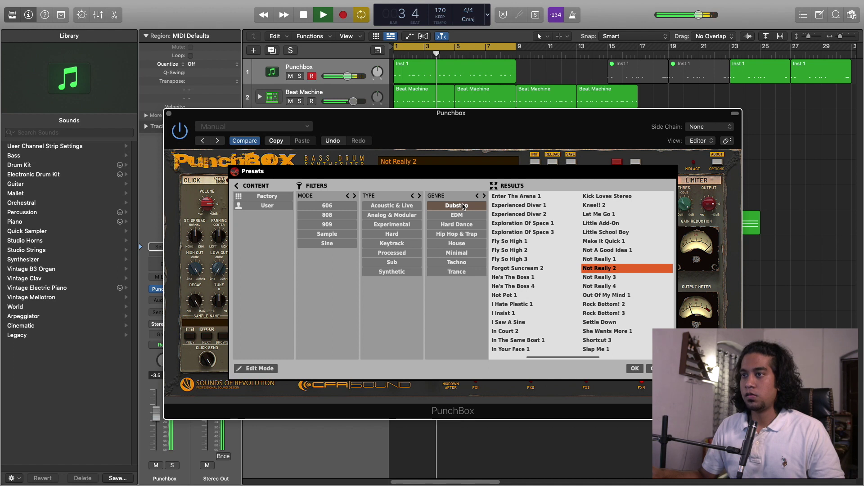
Step: Switch the genre filter to Hip Hop & Trap and audition Afraid 1, Arrested 3, At The Butcher's 2 and Behave My Heart 4
left_click(463, 234)
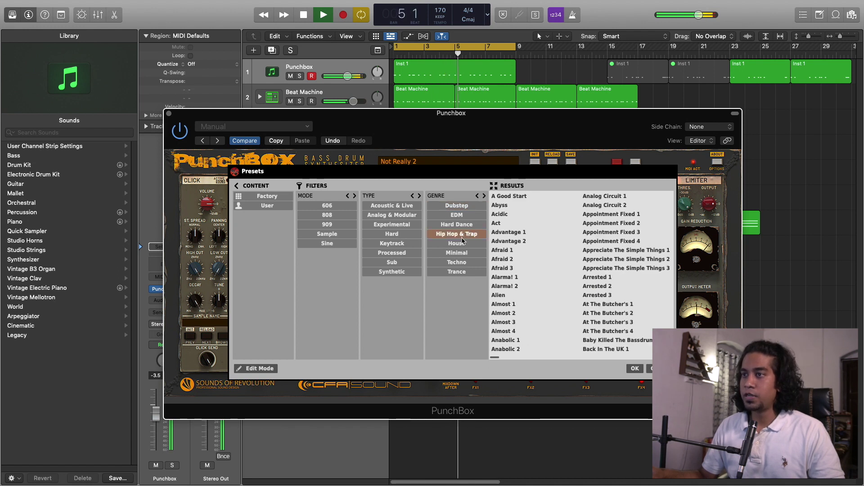
left_click(507, 196)
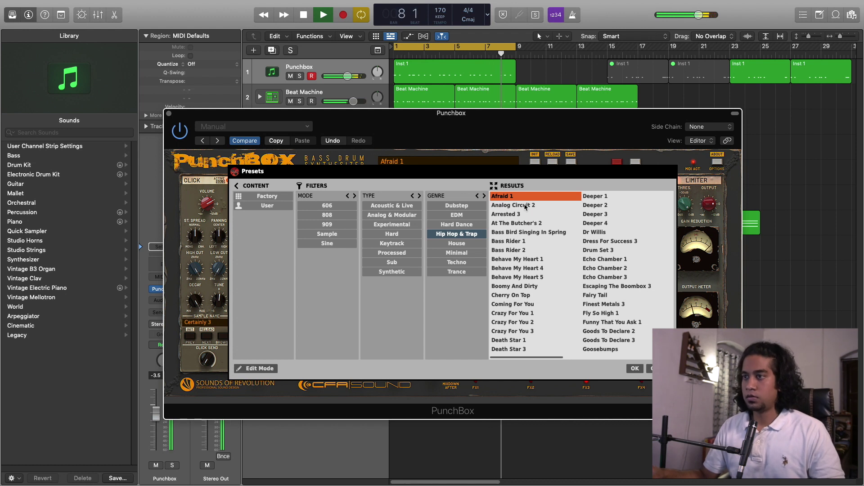
left_click(519, 215)
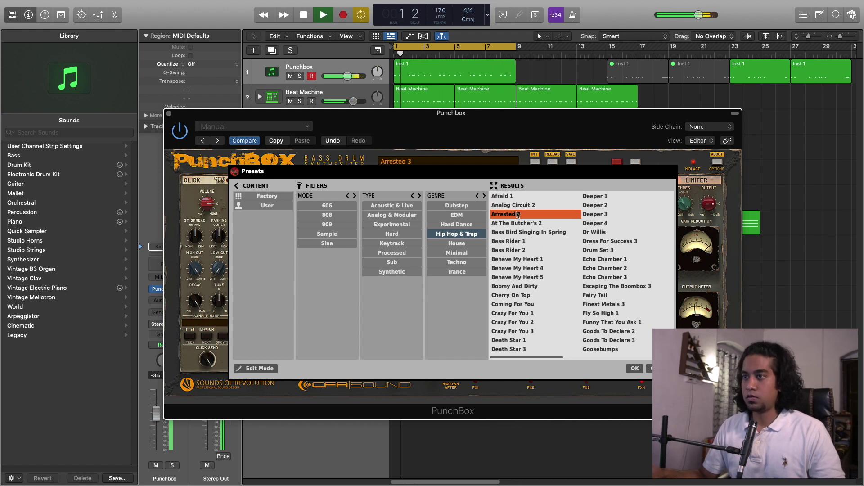
left_click(517, 223)
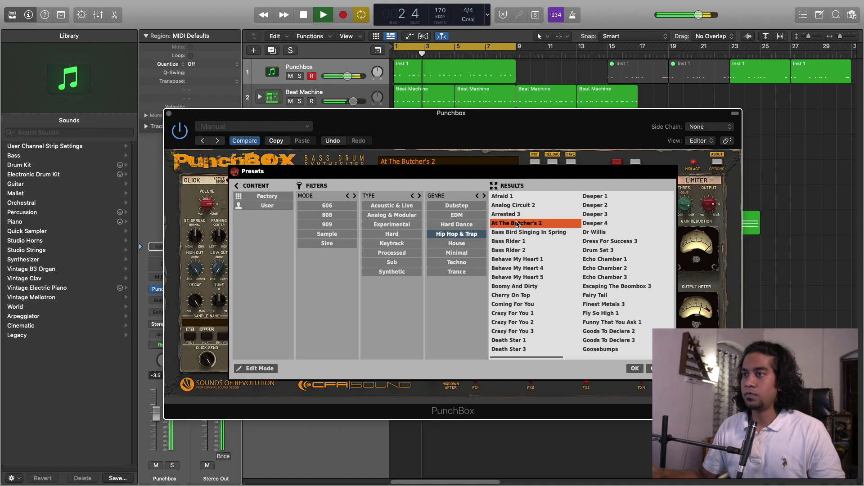
left_click(524, 269)
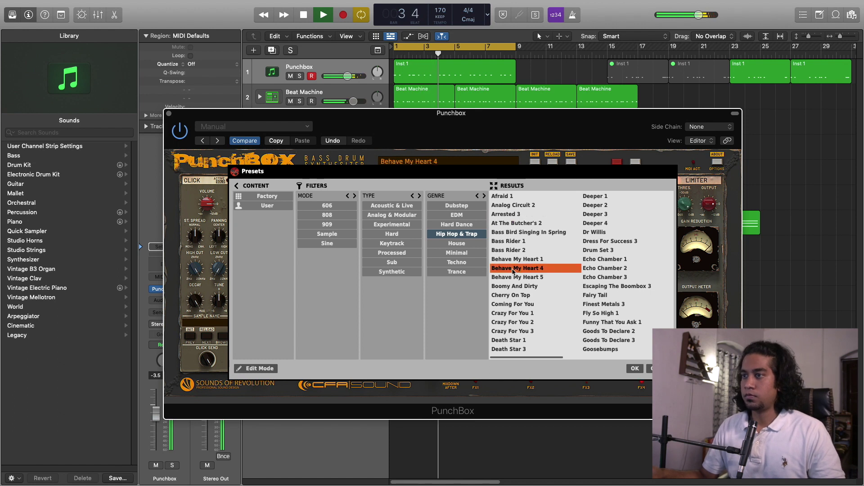
Step: Audition the Hip Hop & Trap presets Boomy And Dirty, Crazy For You 1, Fairy Tail, Goosebumps and Rhythm And Drums 1
left_click(530, 286)
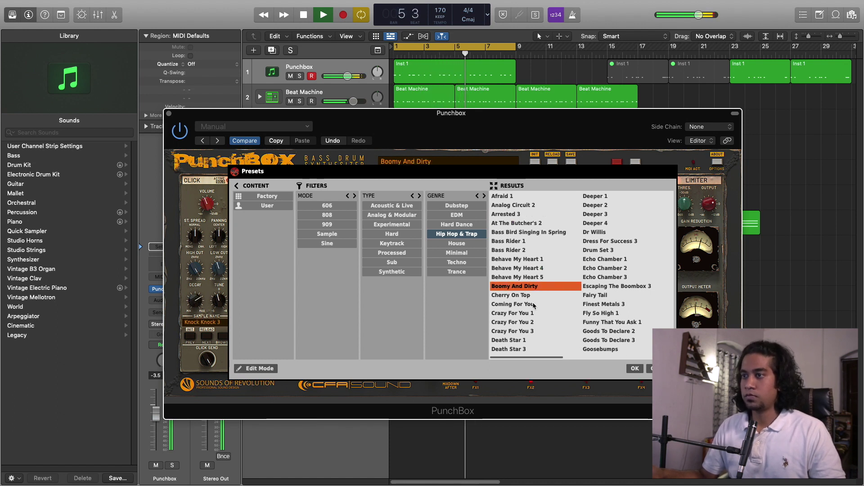
left_click(522, 315)
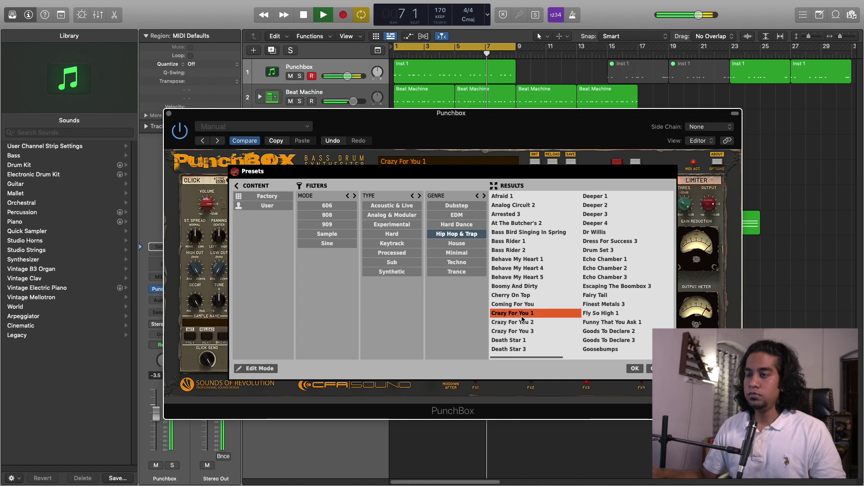
left_click(606, 295)
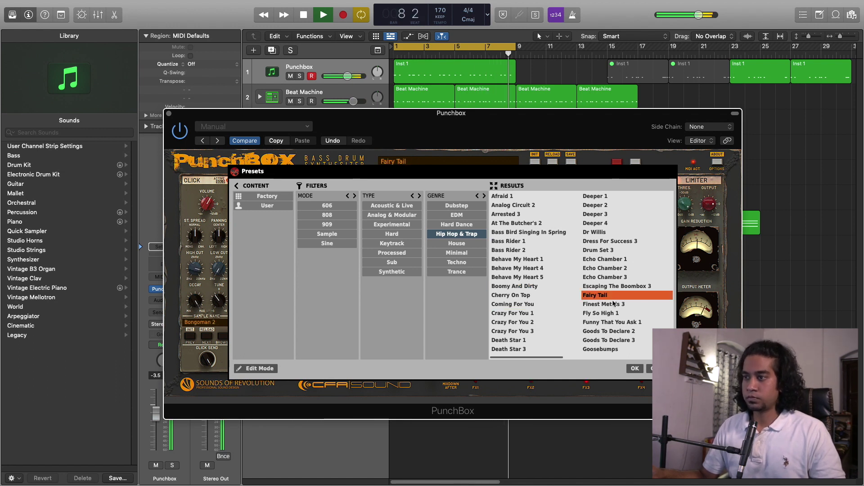
left_click(600, 350)
left_click_drag(557, 357, 653, 357)
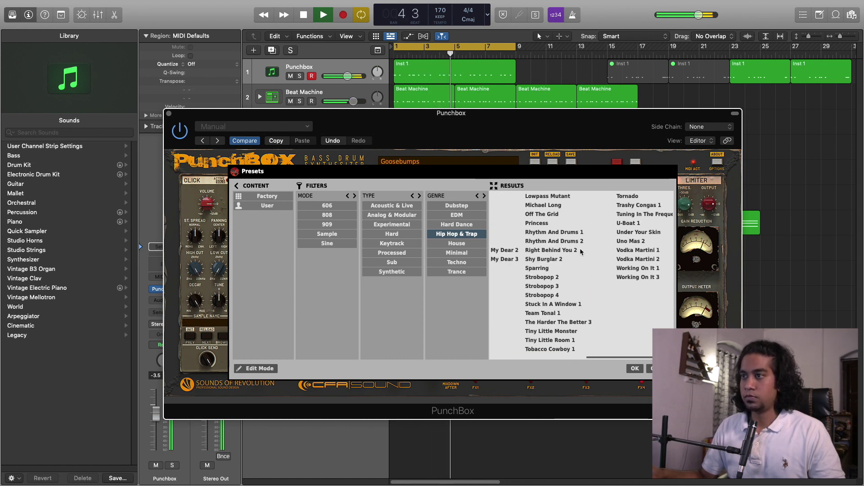
left_click(573, 232)
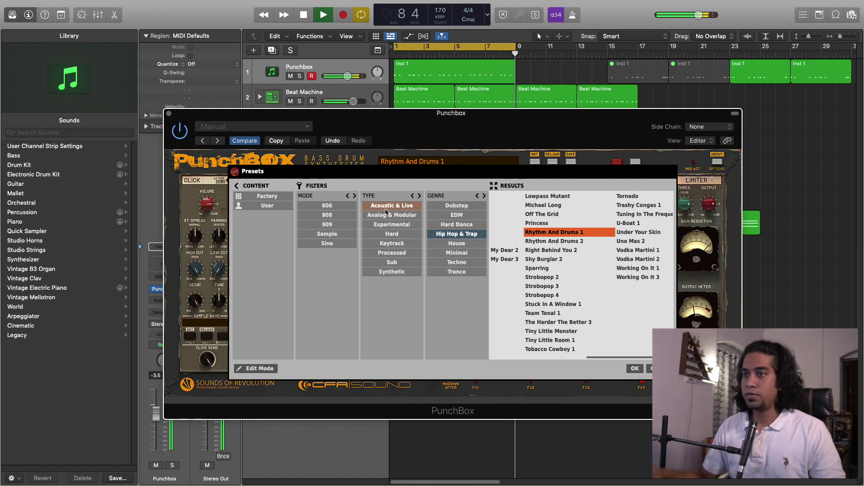
Step: Filter the presets by the Analog & Modular type only, audition A Good Start, and load the preset Act
left_click(402, 215)
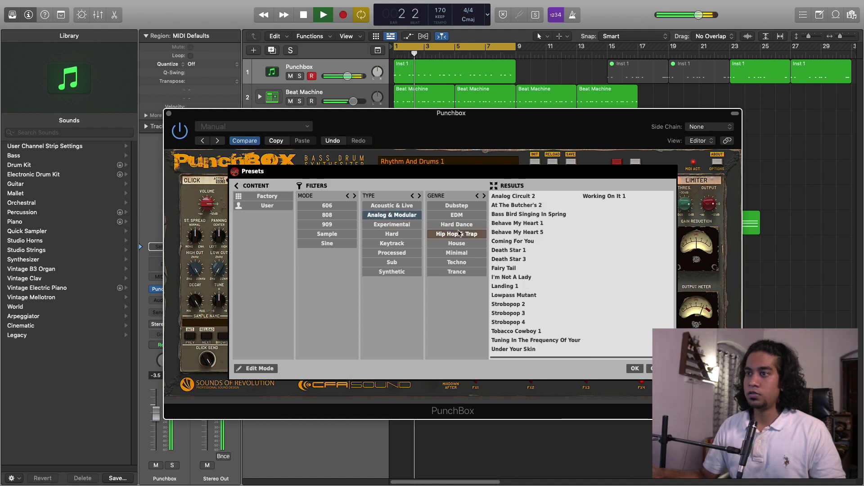
left_click(456, 234)
left_click(516, 196)
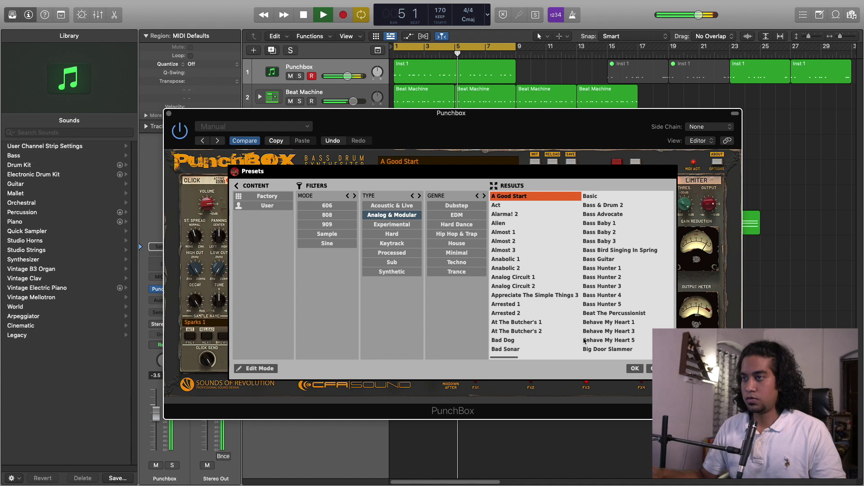
left_click(496, 208)
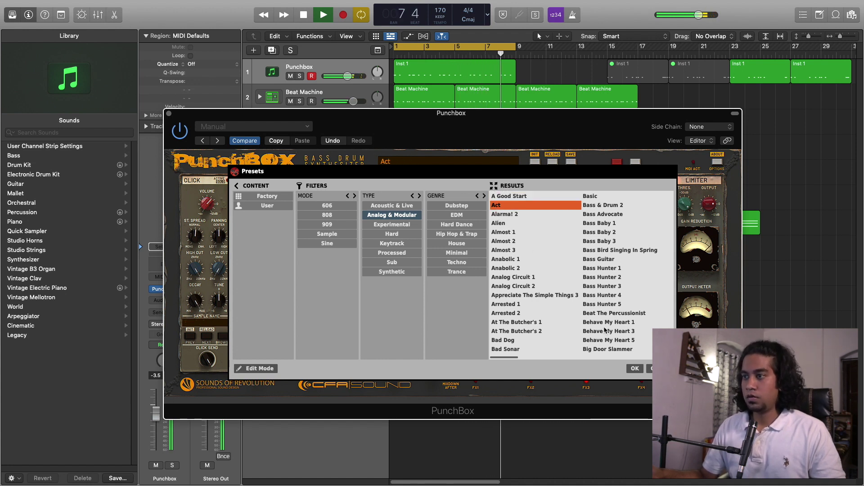
left_click(636, 369)
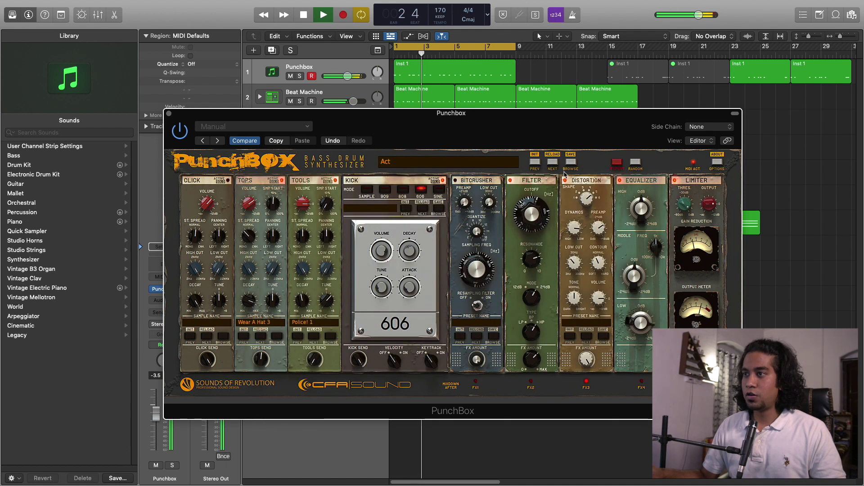
Step: Audition the distortion presets Compact, Espresso and Roasted, and load Overdrive
left_click(603, 336)
left_click(336, 225)
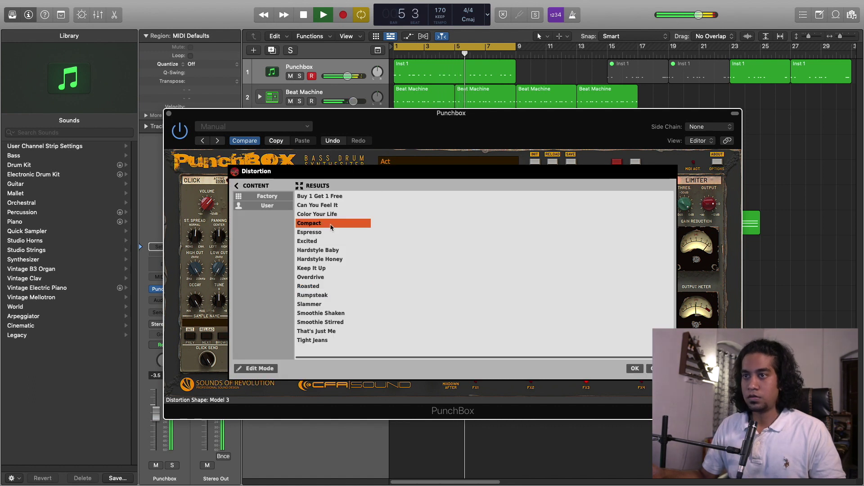
left_click(327, 232)
left_click(316, 286)
double_click(311, 277)
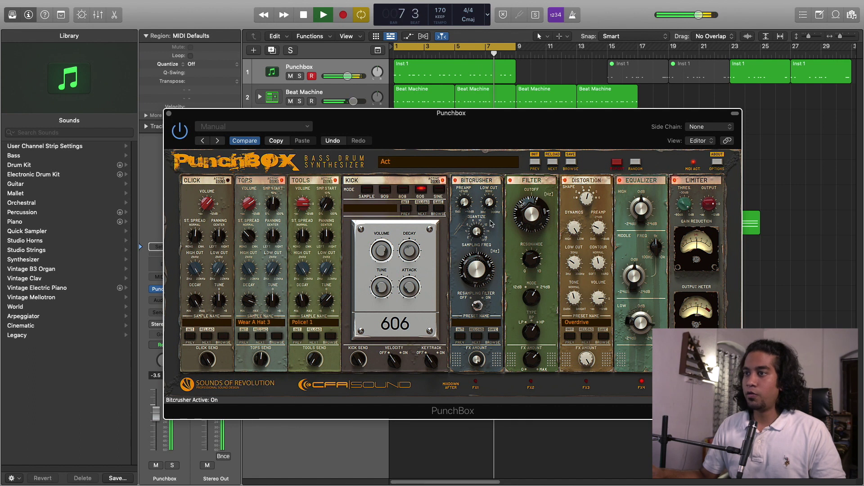
Step: Sweep the bitcrusher's sampling frequency down to about 7217 Hz
left_click(478, 159)
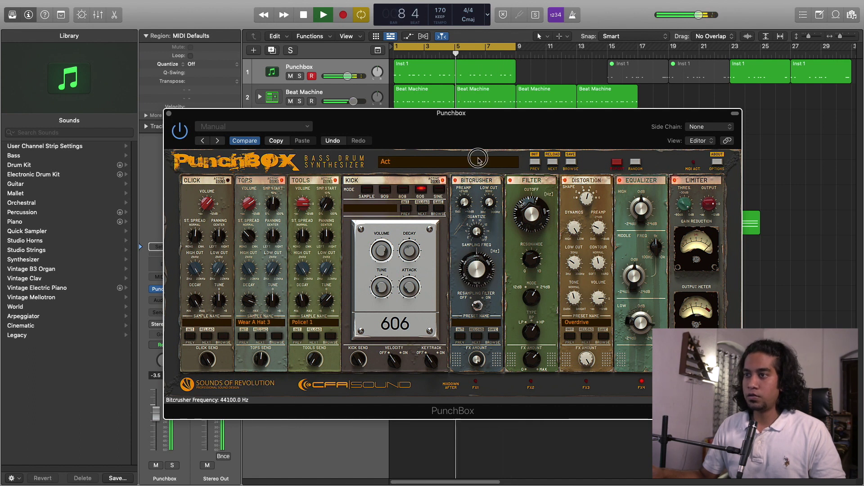
left_click_drag(454, 100, 486, 198)
left_click_drag(477, 265, 481, 316)
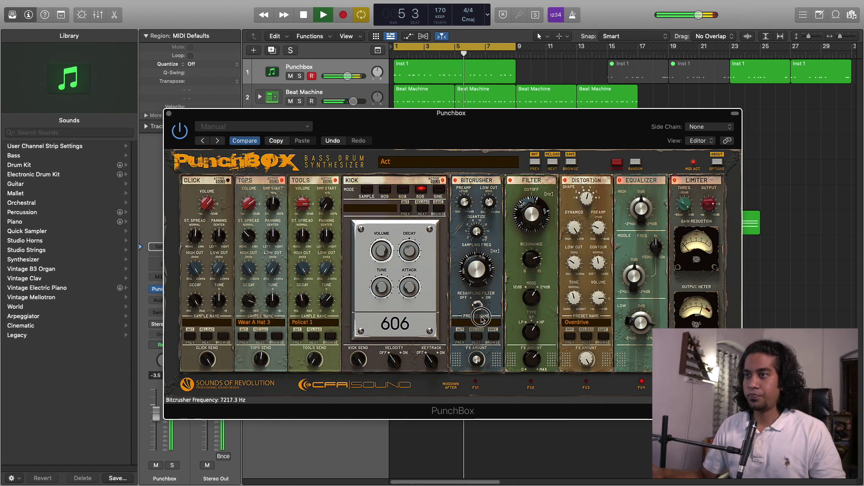
Step: Switch the kick module to Sine mode with the preset Stronger 2 and turn off the bitcrusher
left_click(439, 189)
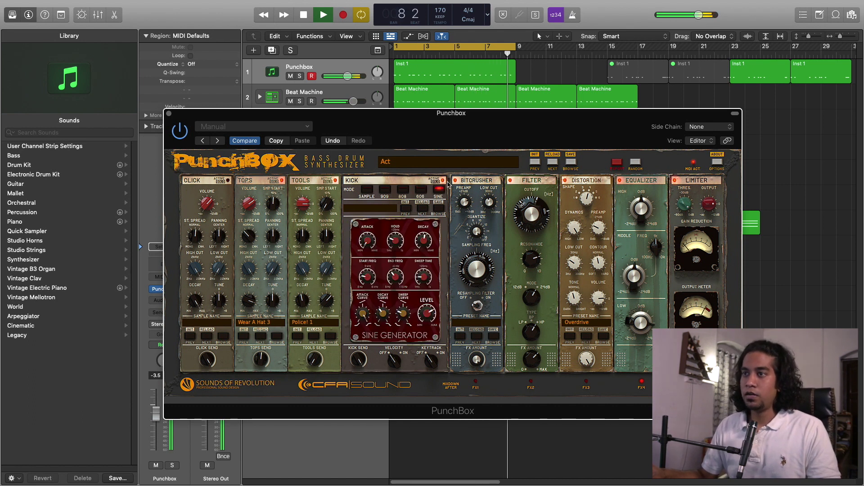
left_click(422, 210)
left_click(422, 210)
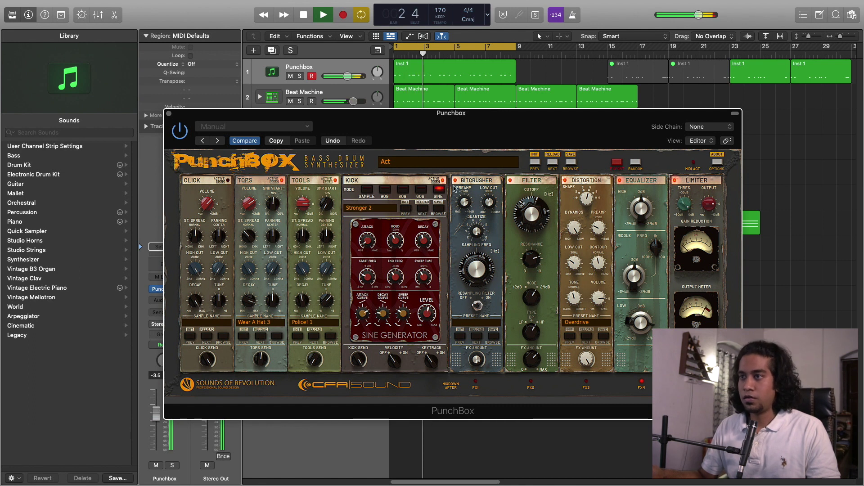
left_click(456, 180)
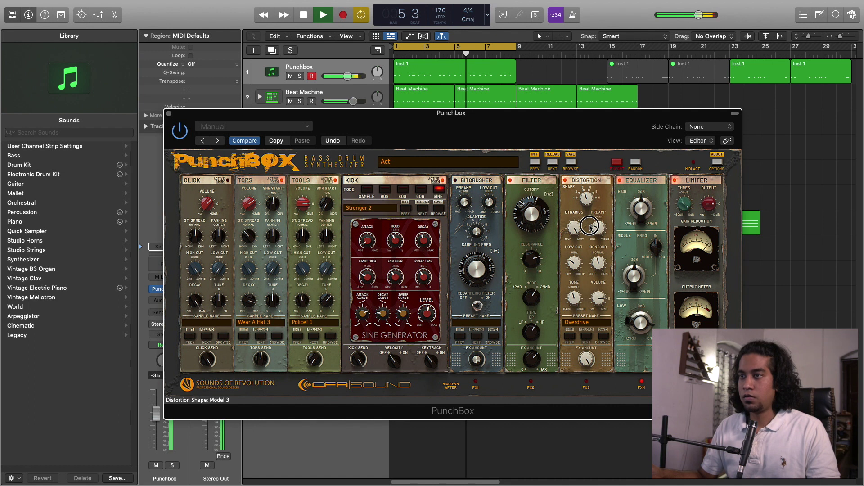
Step: Audition the sine kick presets Sub Heaven, Sub Optimus and Sub Seven, and go back to Sub Optimus
left_click(423, 212)
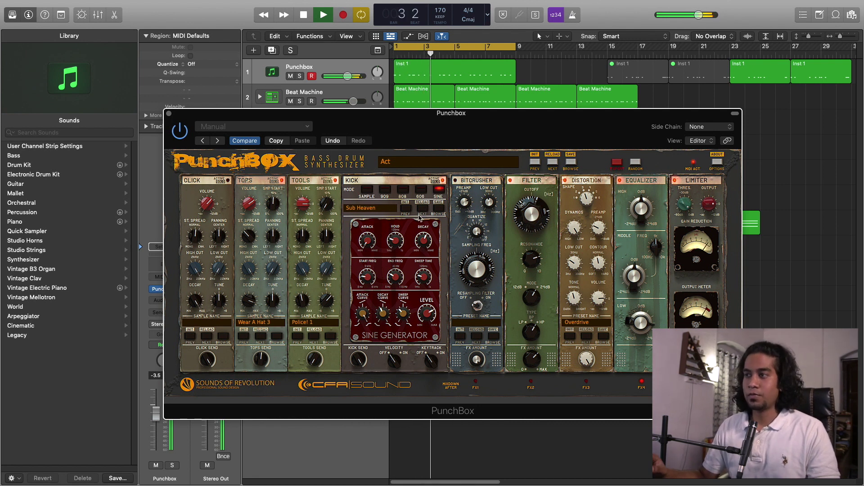
left_click(425, 213)
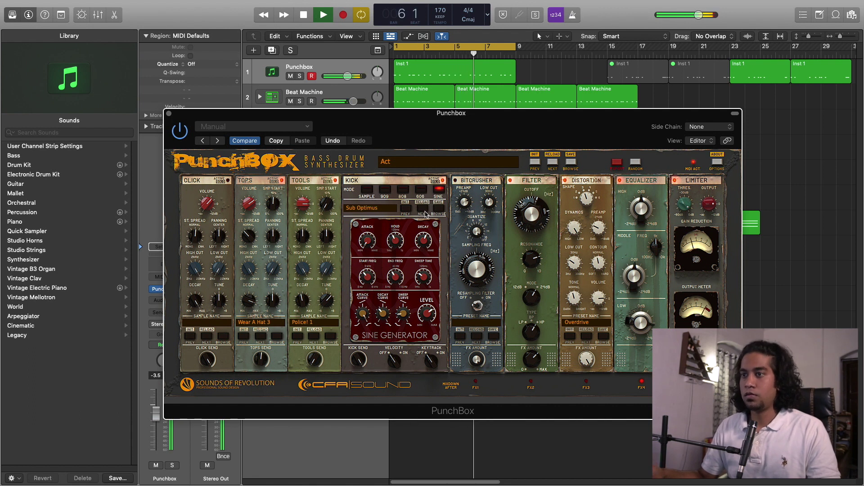
left_click(425, 212)
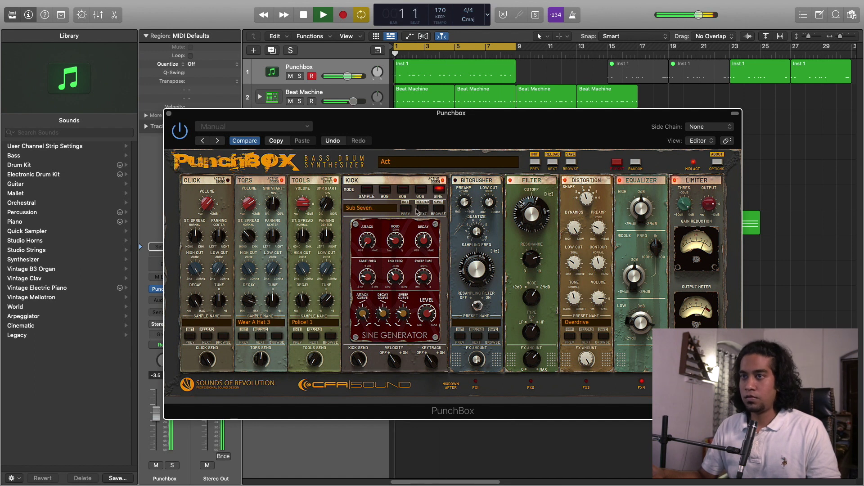
left_click(409, 212)
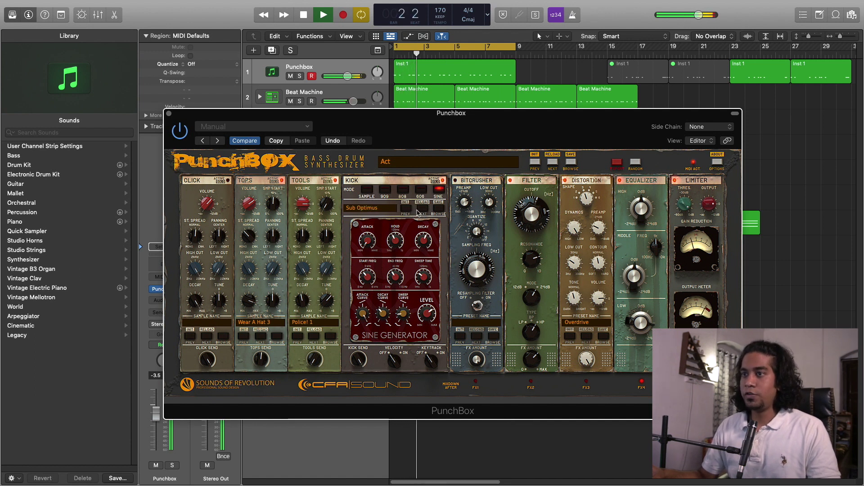
Step: Turn off the Tools, Tops, Distortion and Filter modules while auditioning the sine kick presets Sub Seven and Tell Me 2
left_click(334, 181)
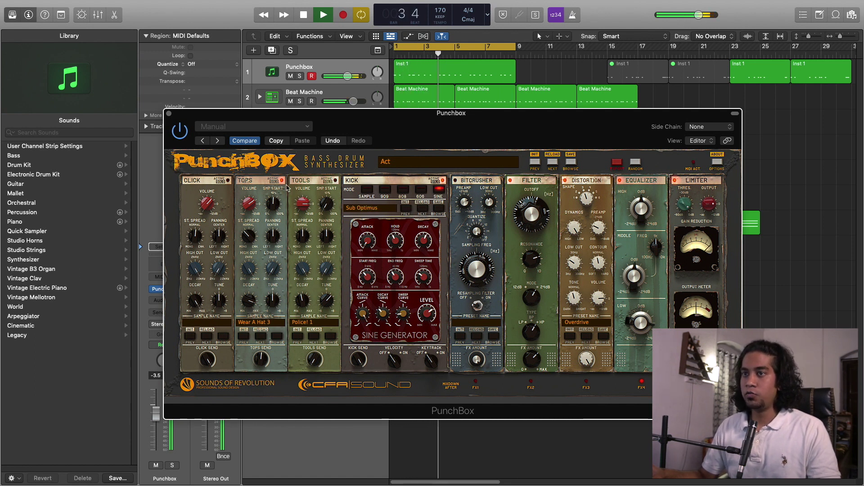
left_click(427, 211)
left_click(426, 212)
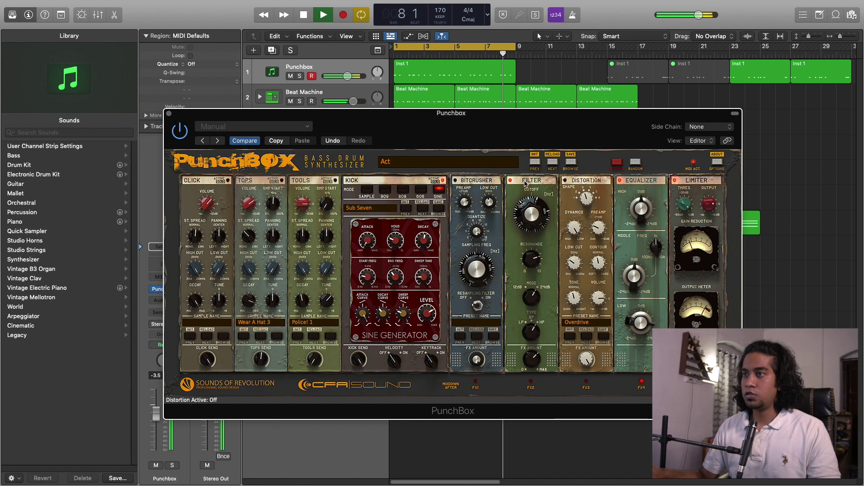
left_click(426, 212)
left_click(425, 212)
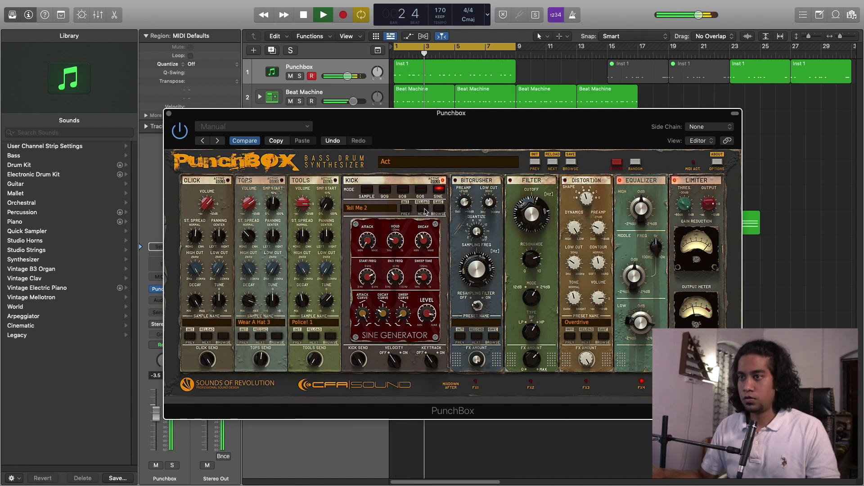
left_click(426, 212)
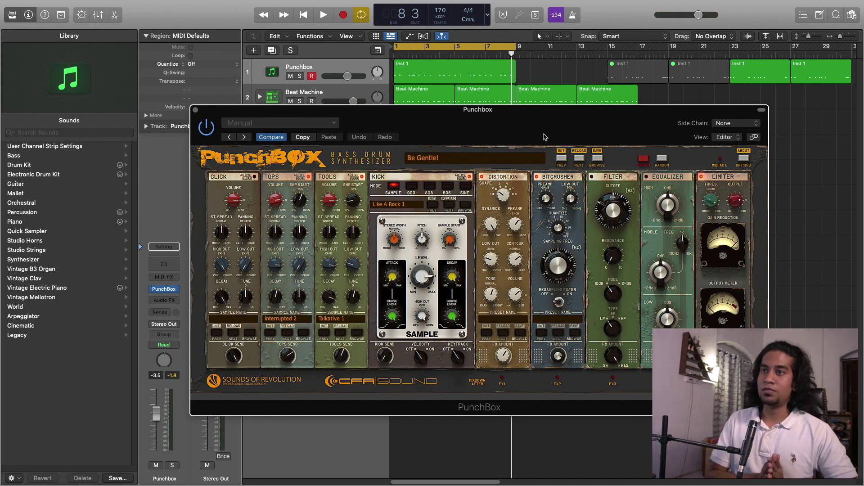
Step: Look through the Dubstep and EDM results in the factory preset browser and close it
left_click_drag(545, 137, 541, 122)
left_click(593, 144)
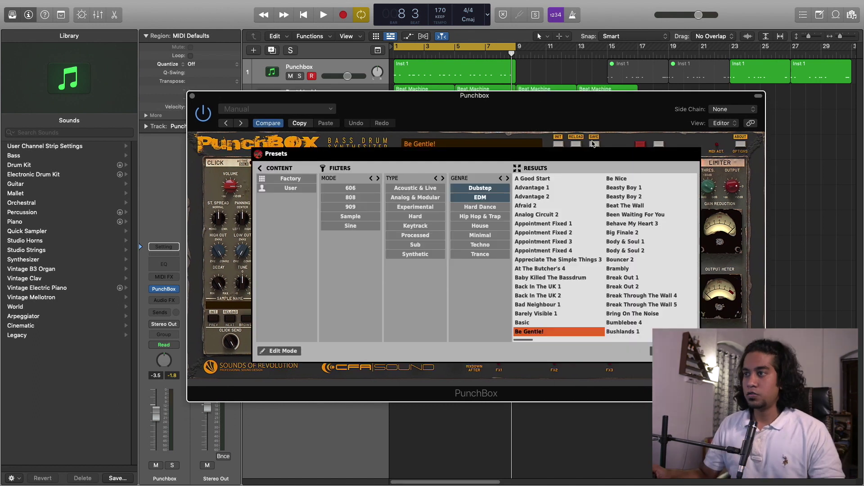
scroll(616, 243, "right", 10)
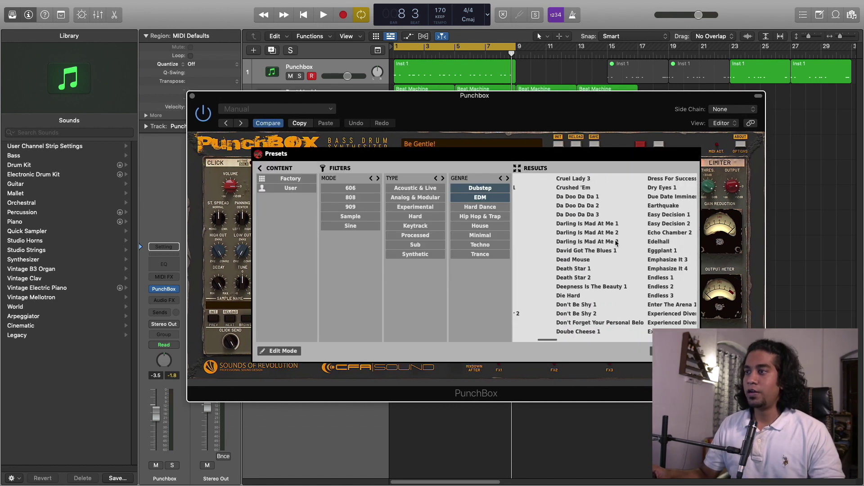
scroll(616, 243, "right", 10)
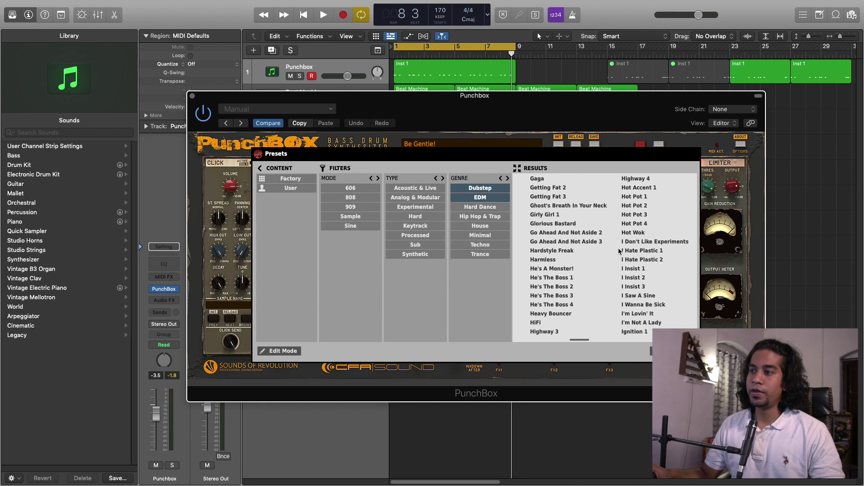
scroll(623, 251, "right", 10)
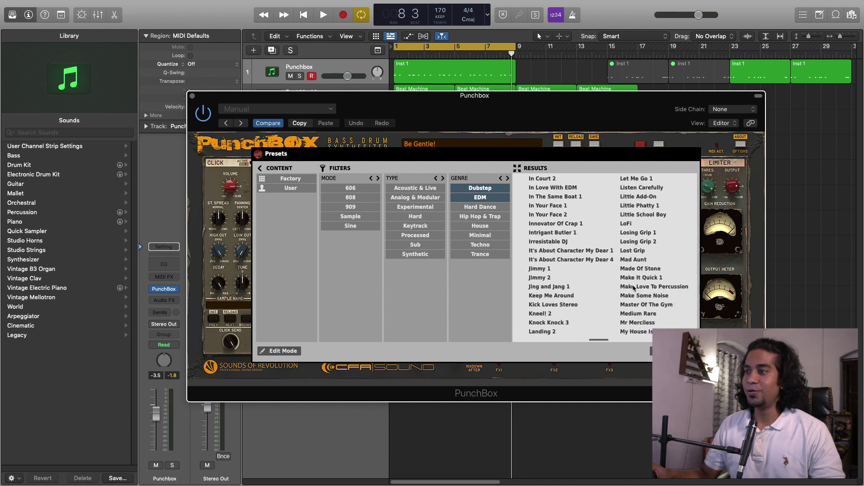
left_click(556, 171)
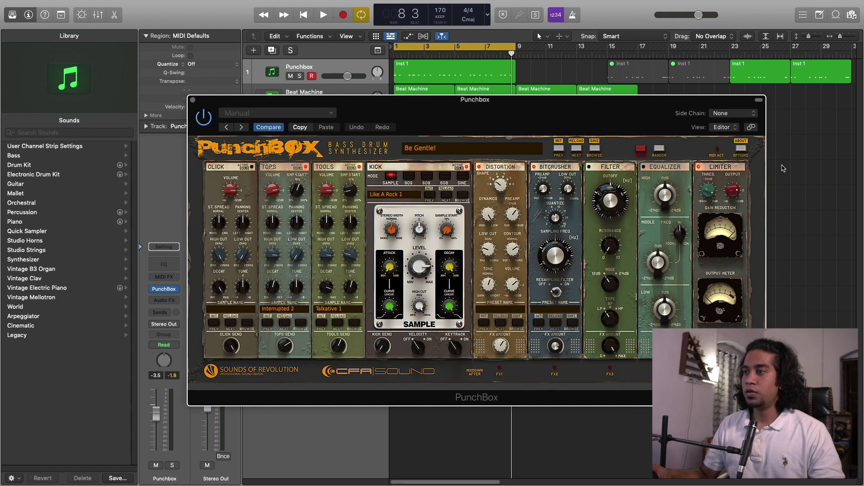
Step: Randomize the sound, and audition the kick in 808 mode with its decay at 60%
left_click(659, 148)
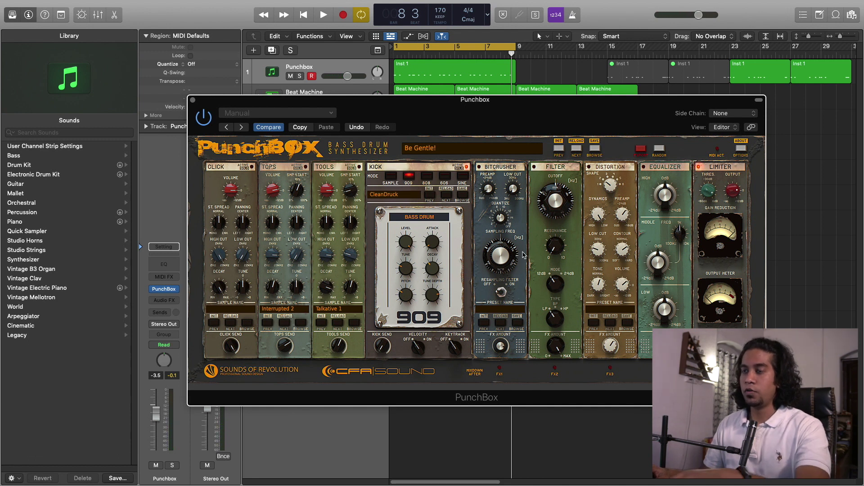
left_click(427, 176)
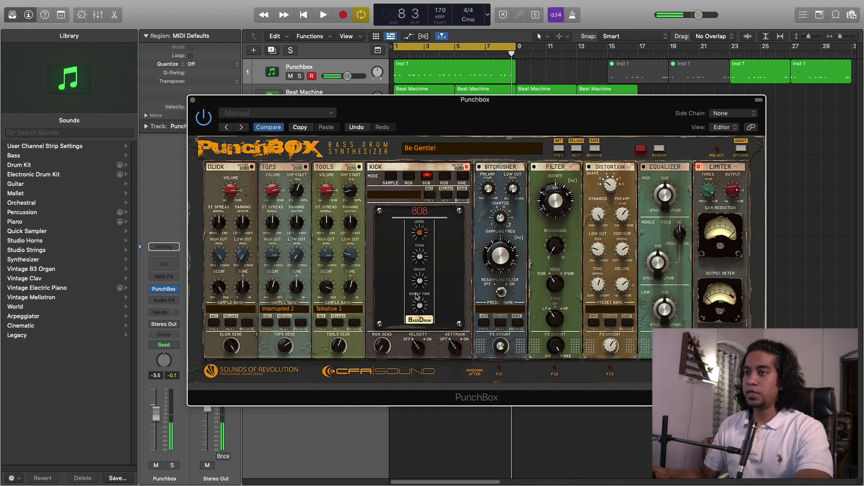
left_click_drag(413, 305, 414, 271)
left_click(420, 280)
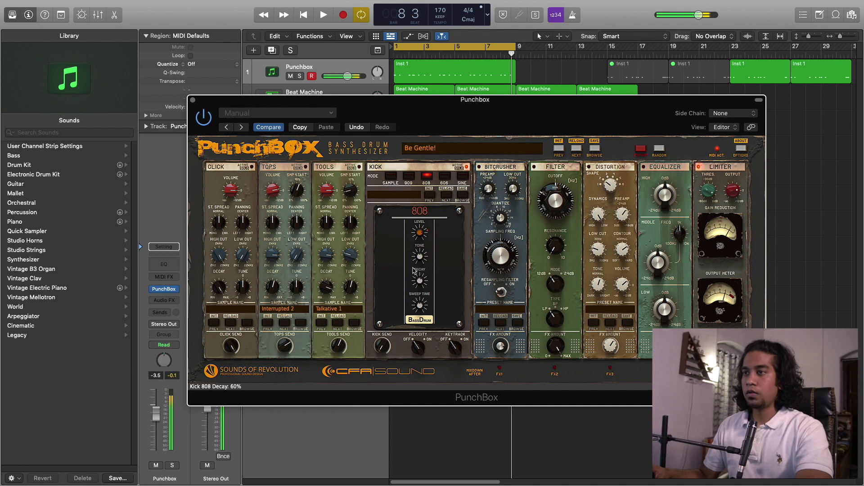
Step: Switch the kick to 606 mode and set its decay to 50% and its tune to 64.68 Hz
left_click(445, 177)
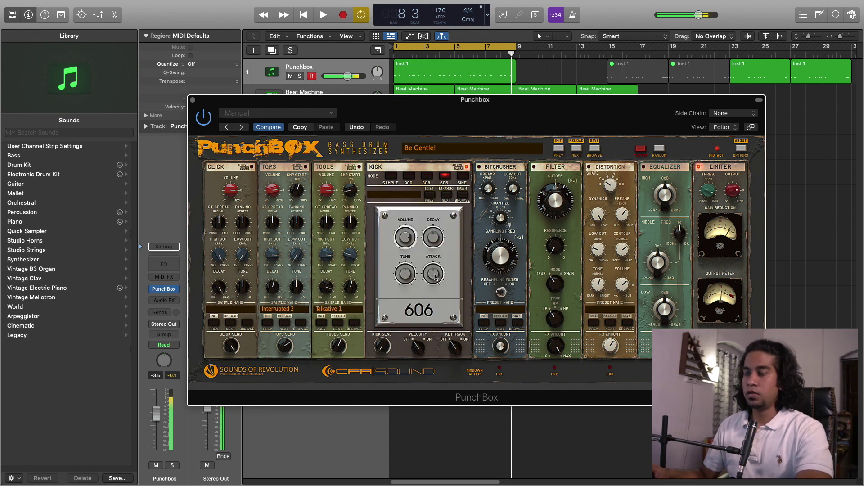
left_click(443, 238)
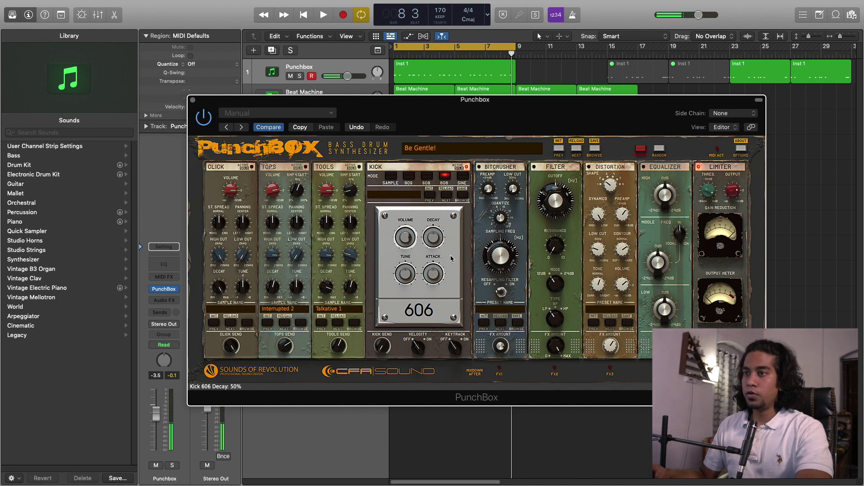
left_click_drag(408, 275, 407, 267)
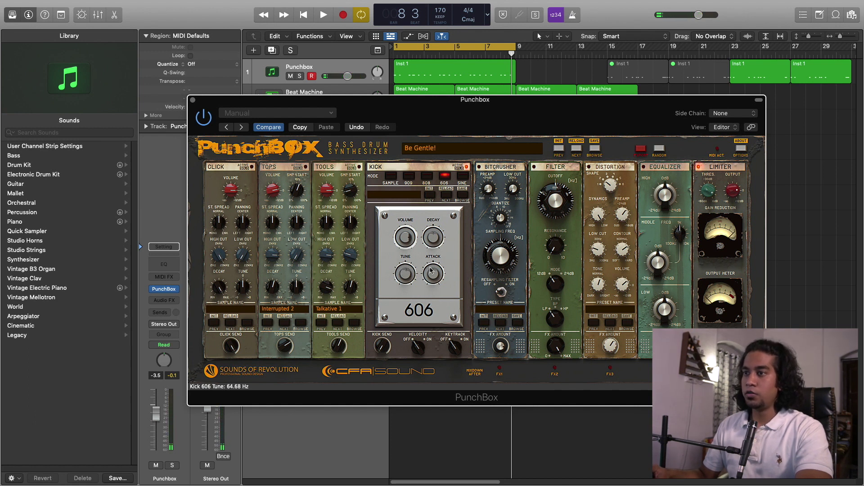
Step: Switch the kick to Sine mode with a 5 ms attack and audition the presets Powerhorse 1, Powerhorse 2, Radiator 1 and Soft Cake
left_click(463, 176)
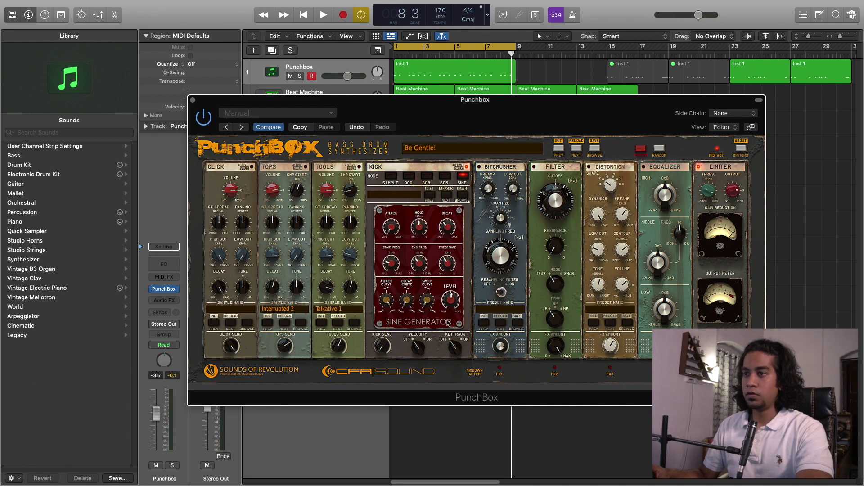
mouse_move(390, 225)
left_mouse_down()
mouse_move(385, 107)
mouse_move(393, 229)
left_mouse_up()
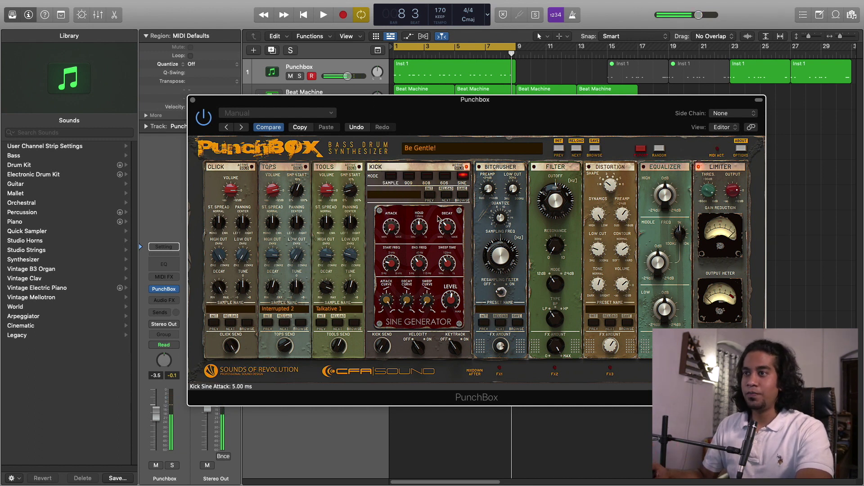
left_click(465, 200)
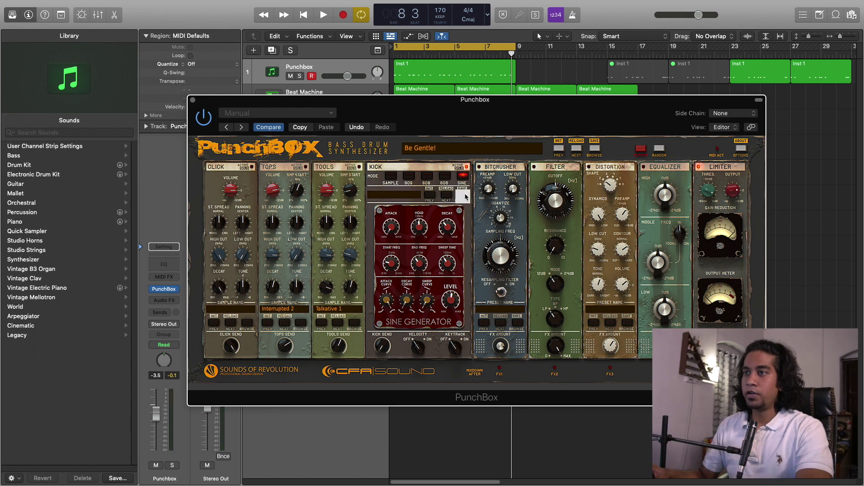
left_click(343, 229)
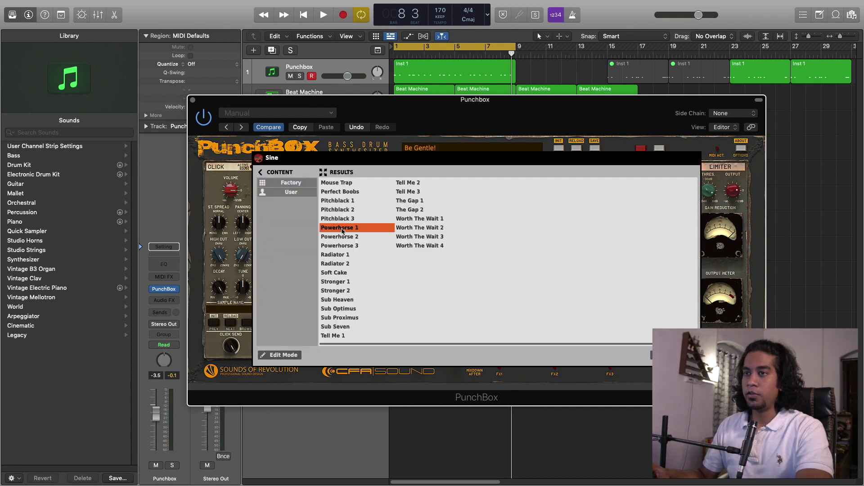
double_click(358, 239)
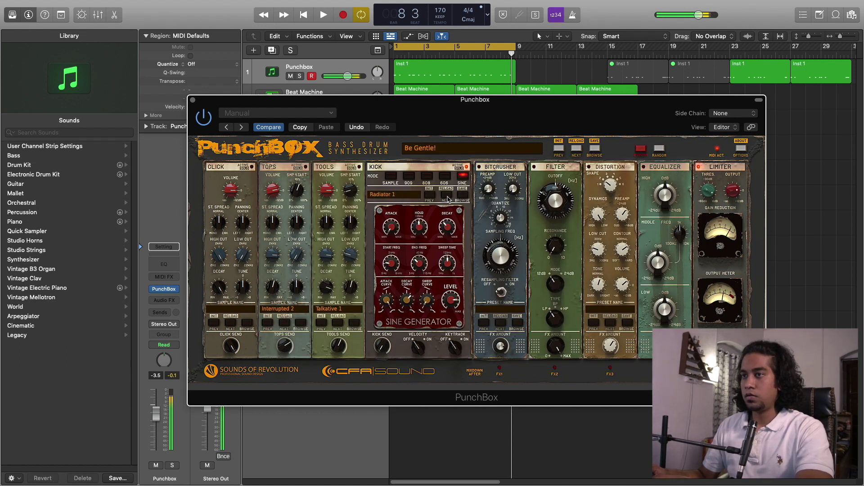
left_click(447, 198)
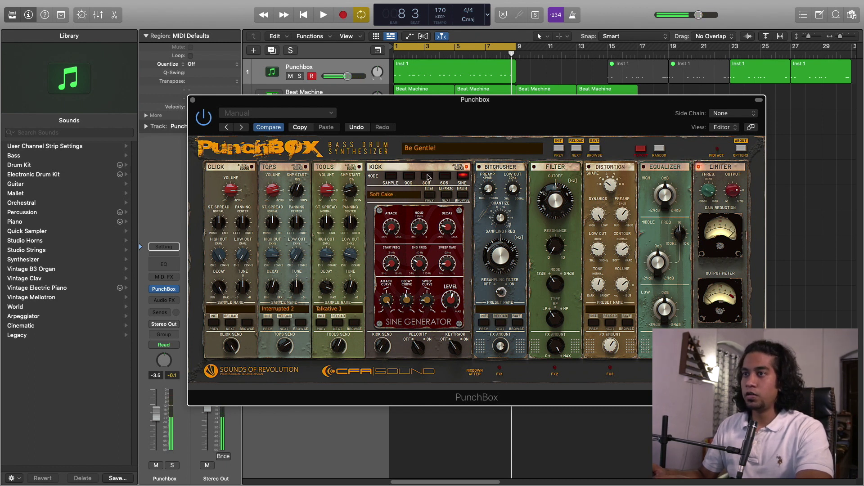
Step: Switch the kick to Sample mode and audition Bad Hair Day, Come On In 2, Dark Revolution 1, Deal! 1 and Down Under 3
left_click(391, 176)
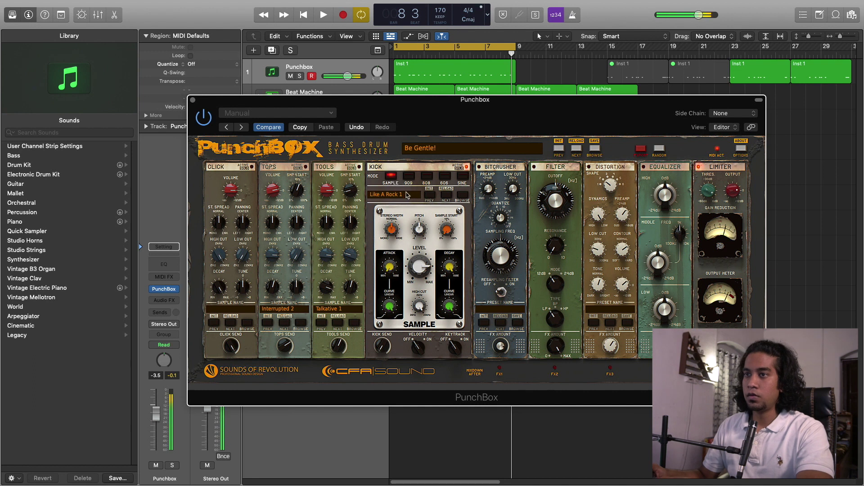
left_click(462, 195)
left_click(477, 210)
left_click(552, 237)
left_click(556, 299)
left_click(543, 318)
left_click(629, 290)
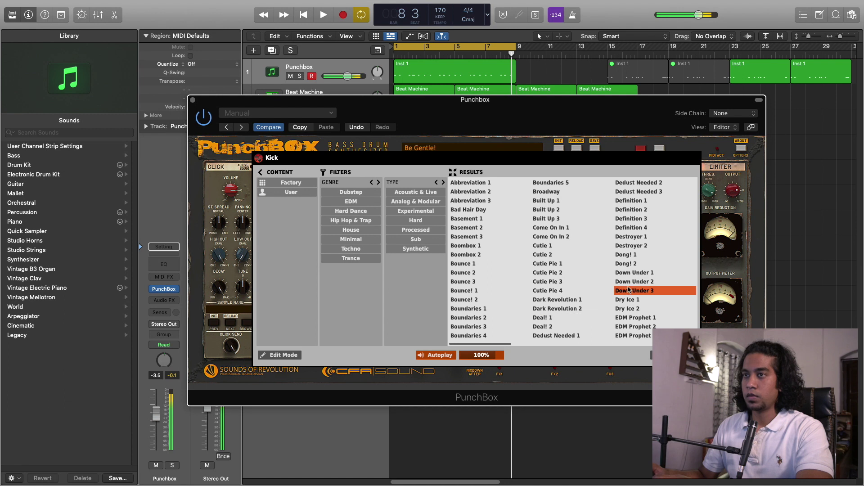
left_click(461, 146)
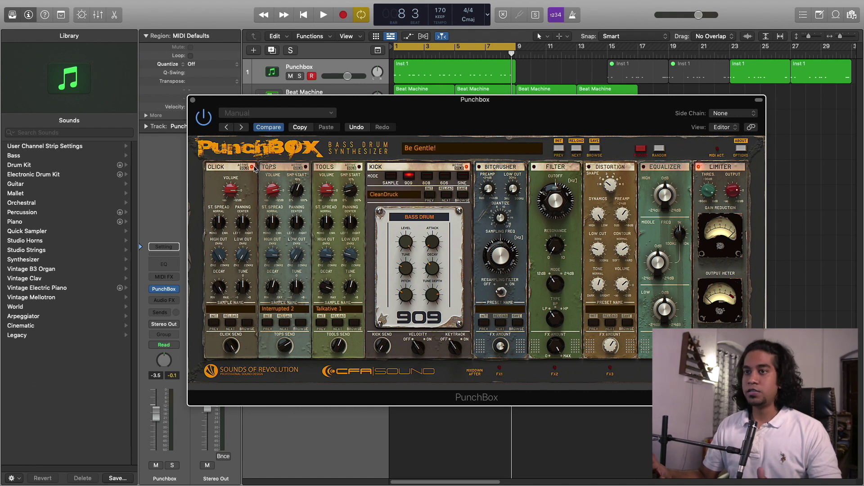
Step: Audition the click samples starting with Aftermath 1 and load Bad Guy 1
left_click(230, 325)
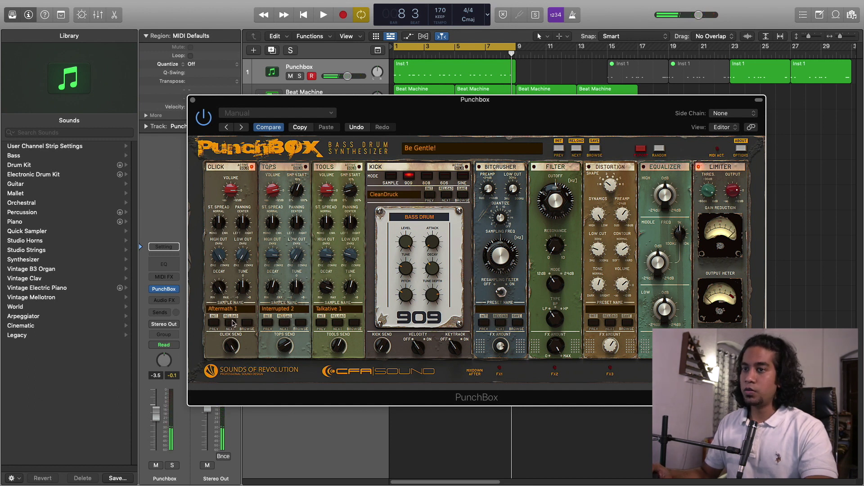
left_click(231, 325)
left_click(230, 324)
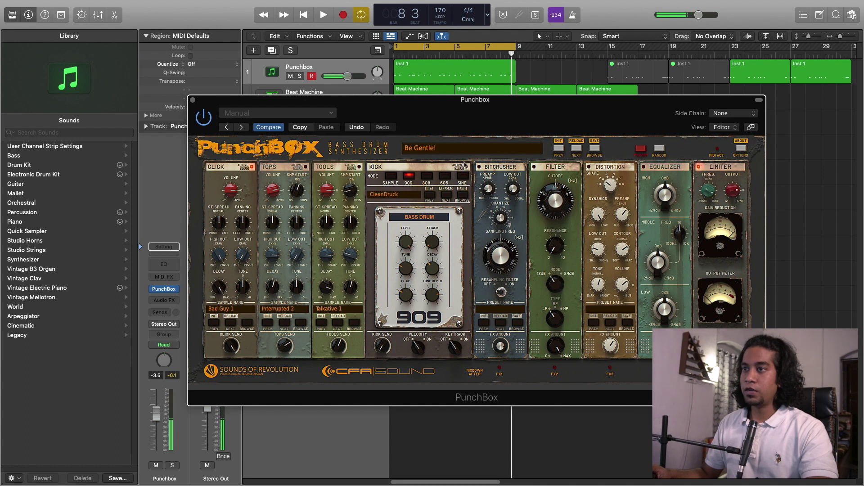
Step: Turn the kick module back on and raise the click volume to +12.0 dB
left_click(466, 167)
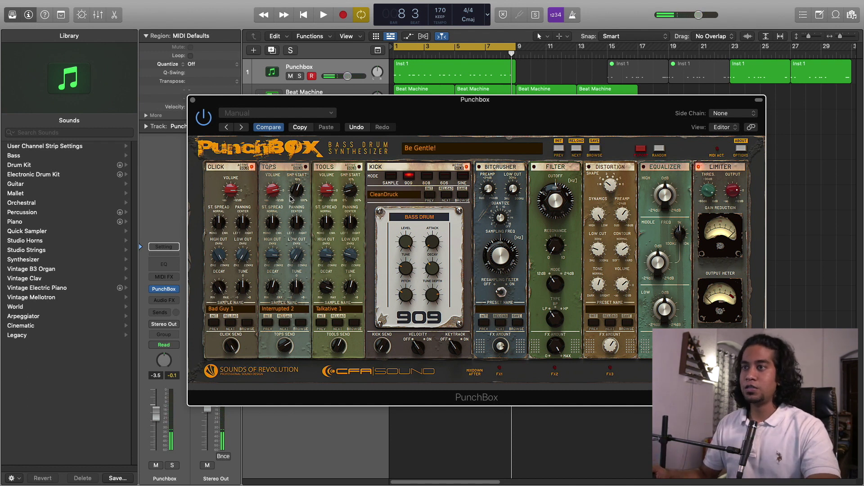
left_click_drag(231, 190, 229, 151)
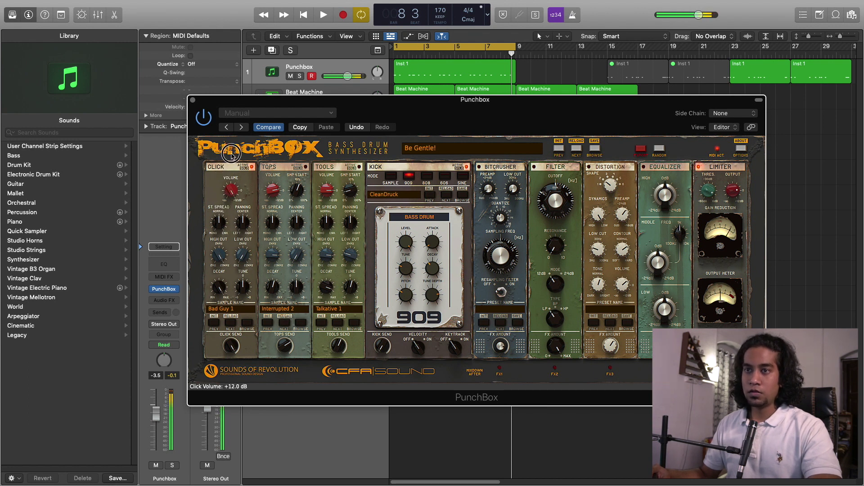
Step: Sweep the click layer's stereo spread and panning, ending near 52/48 % panning and Mono 48% / 52% Enhanced spread
left_click_drag(219, 224, 215, 167)
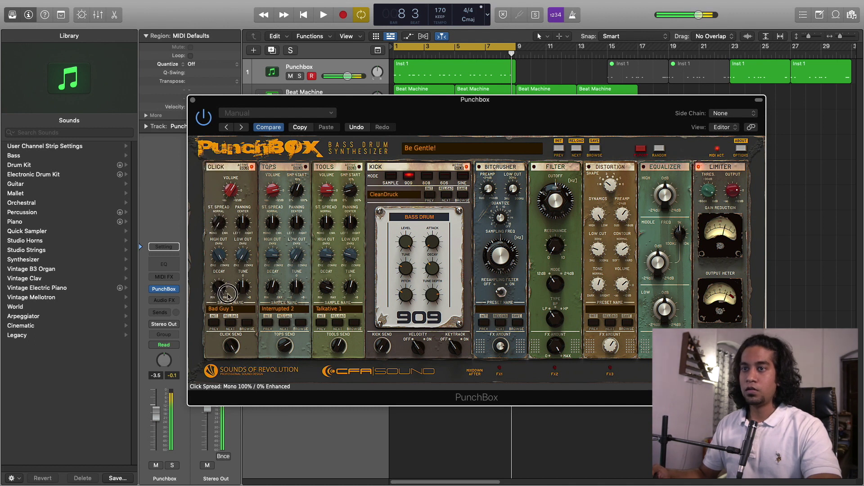
left_click_drag(240, 223, 244, 152)
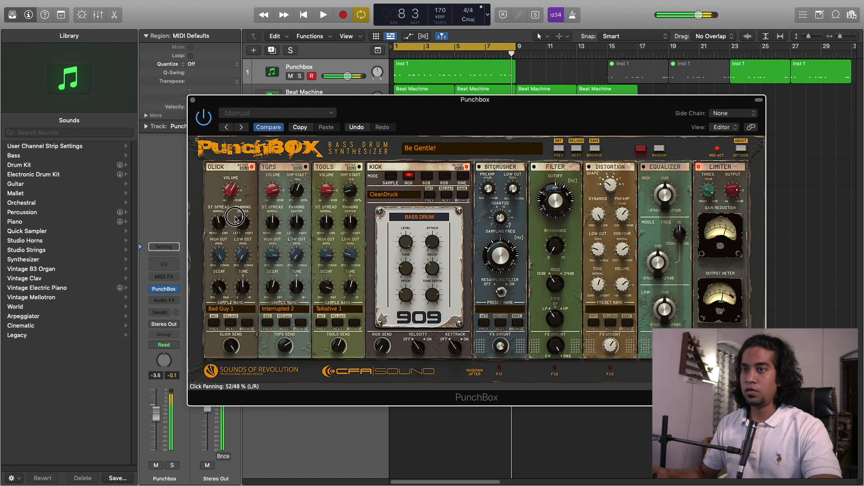
left_click_drag(217, 227, 217, 258)
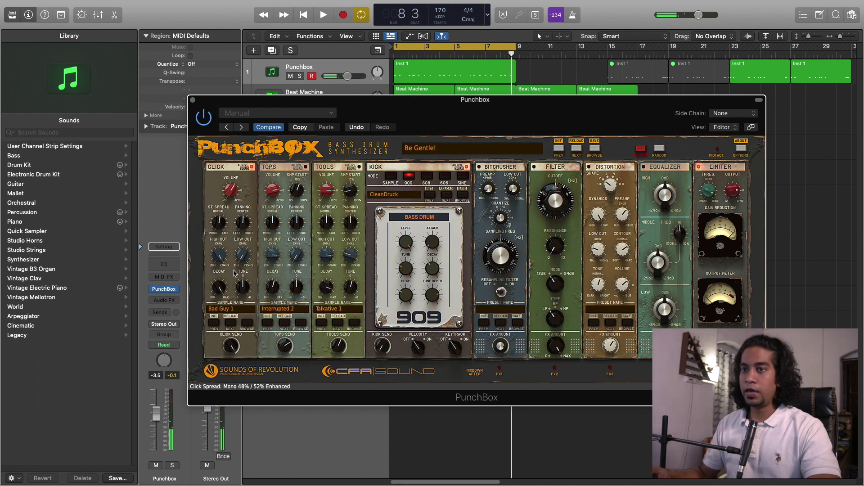
Step: Switch the click sample to Bad Guy 2 and layer the Tops sample Arriba! and the Tools sample Almost Lost You 1
left_click(252, 167)
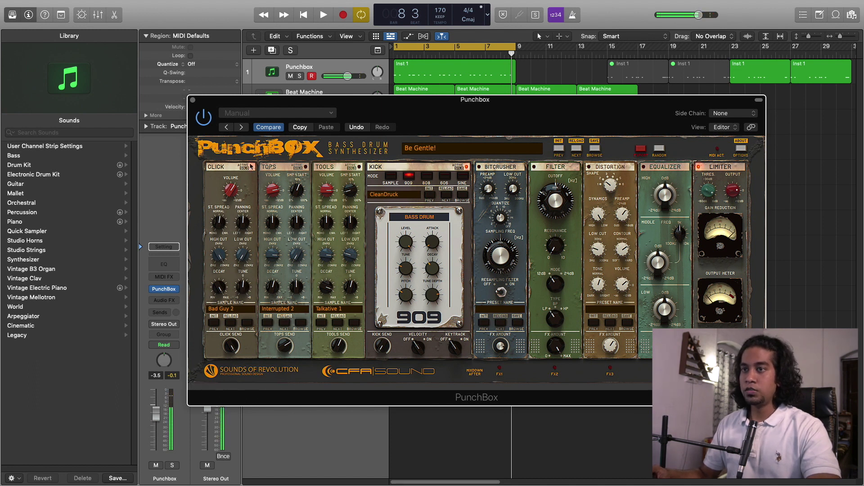
left_click(305, 167)
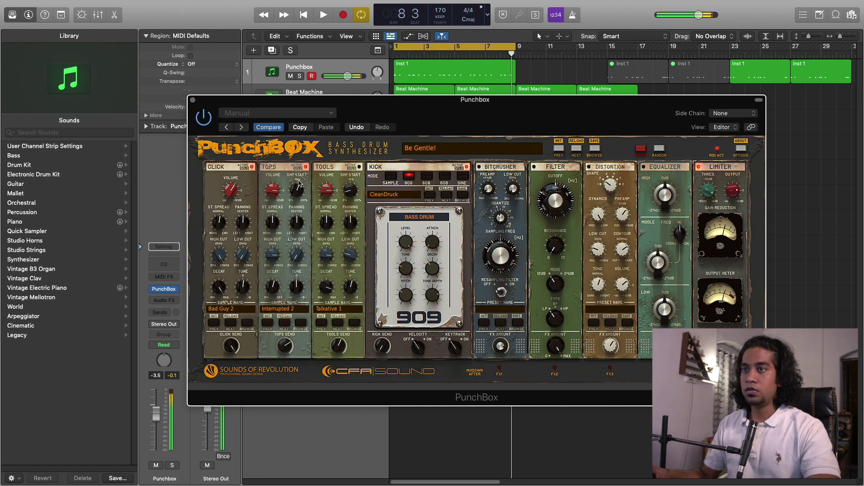
mouse_move(279, 192)
left_mouse_down()
mouse_move(283, 227)
mouse_move(282, 202)
left_mouse_up()
left_click(285, 322)
left_click(285, 322)
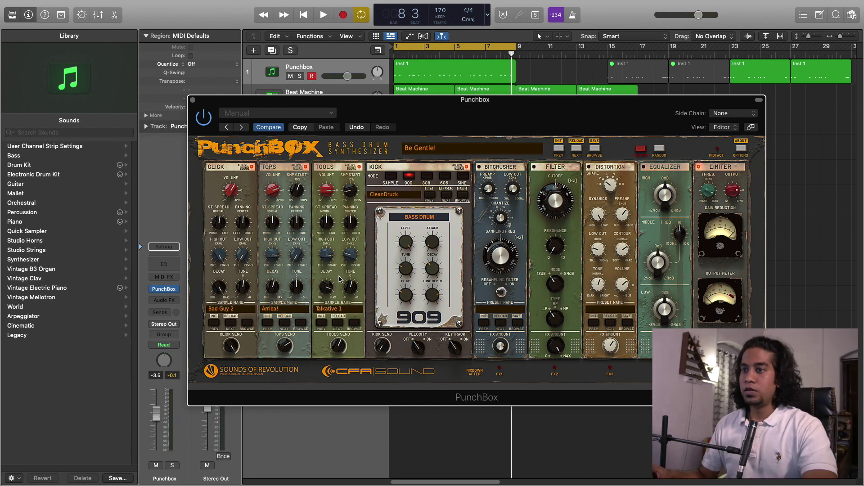
left_click(340, 321)
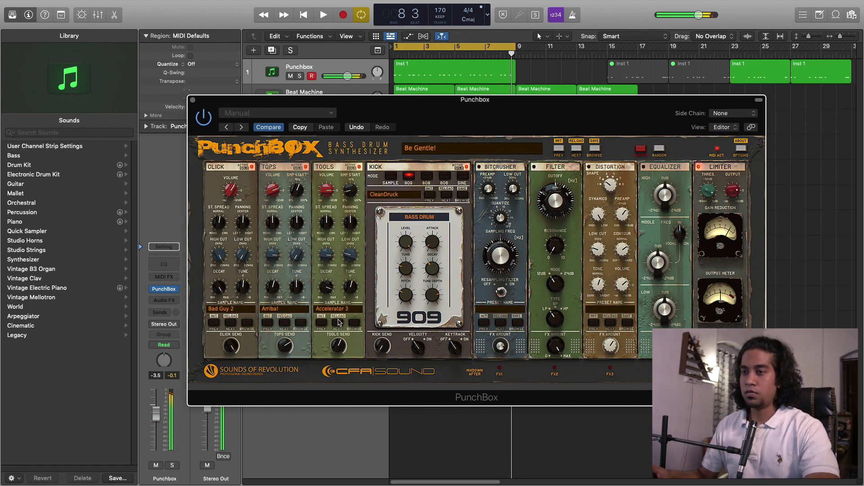
left_click(340, 321)
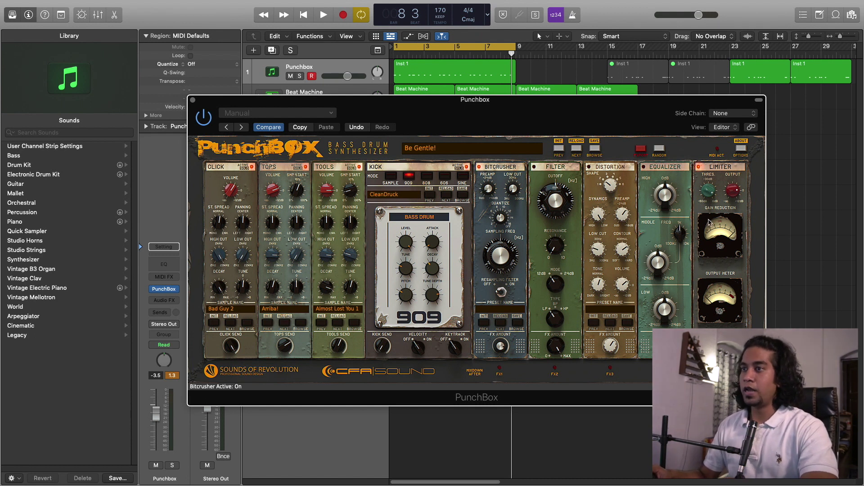
Step: Load the 10 Bit Charme preset in the bitcrusher, set its FX amount to 100% wet and adjust its quantize and low cut
left_click(520, 324)
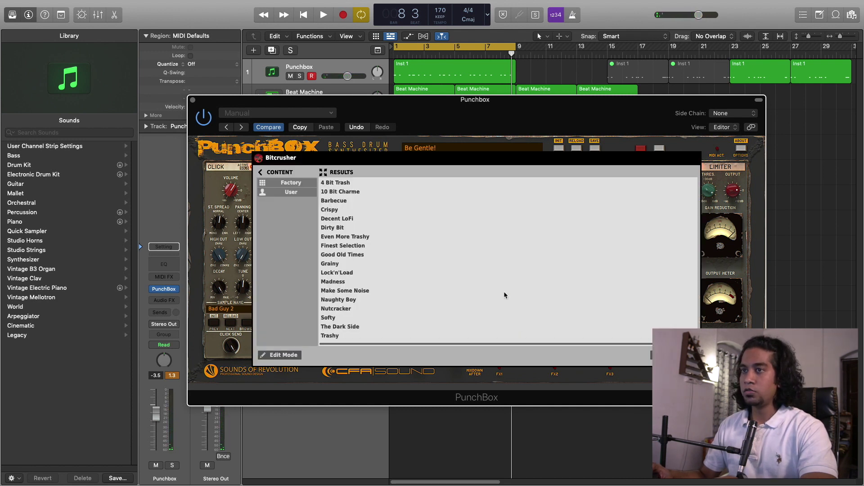
double_click(358, 192)
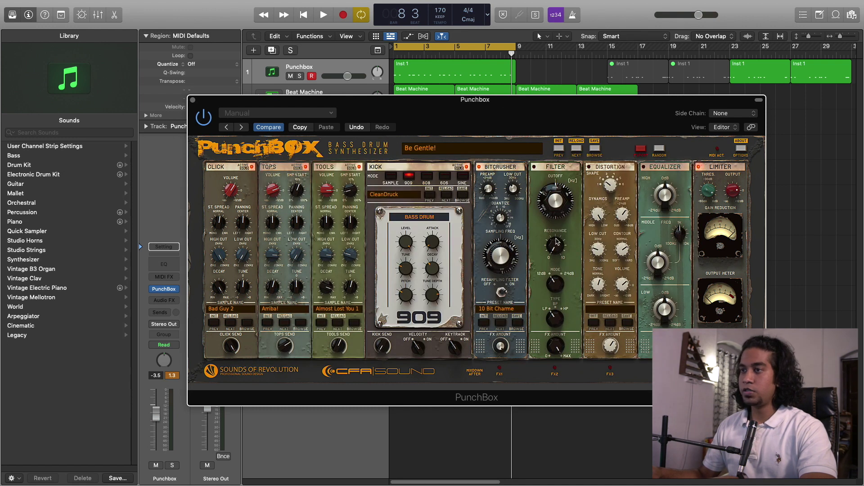
left_click(520, 461)
left_click_drag(496, 345, 495, 340)
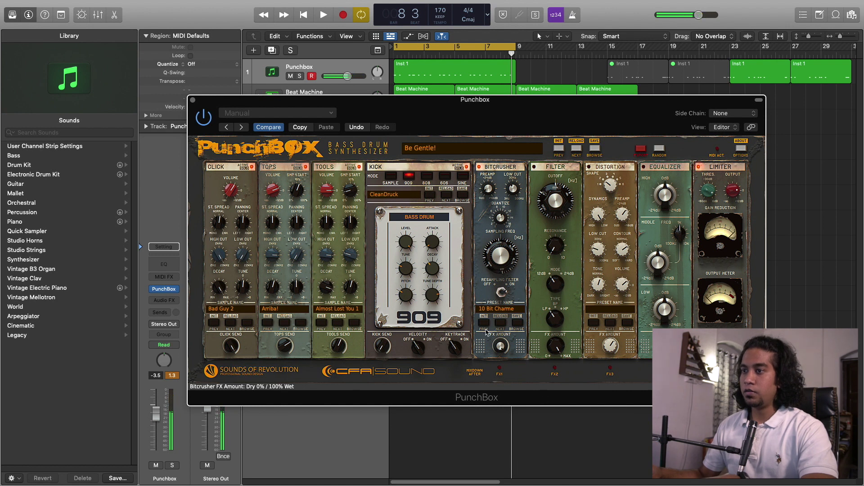
left_click(501, 208)
mouse_move(501, 208)
left_mouse_down()
mouse_move(514, 154)
mouse_move(524, 264)
mouse_move(514, 228)
mouse_move(502, 216)
left_mouse_up()
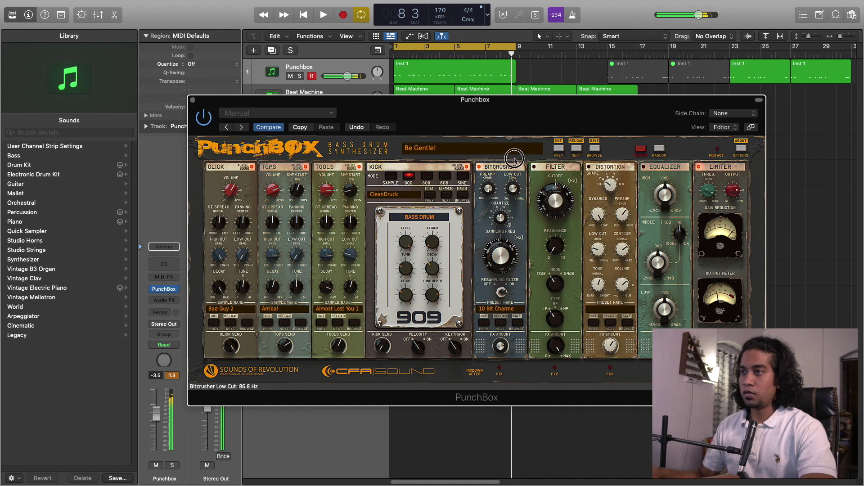
Step: Turn on the filter with the cutoff at 22000 Hz and audition the distortion presets Hardstyle Baby, Keep It Up and Roasted
left_click_drag(555, 200, 554, 158)
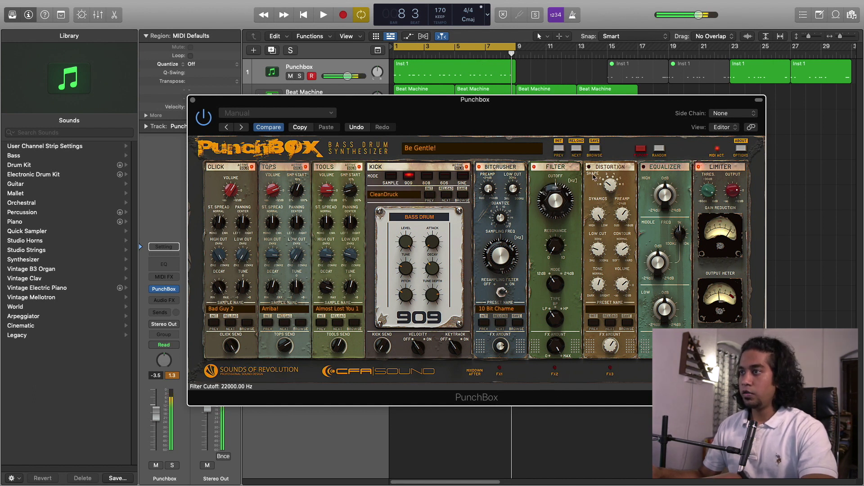
left_click(625, 324)
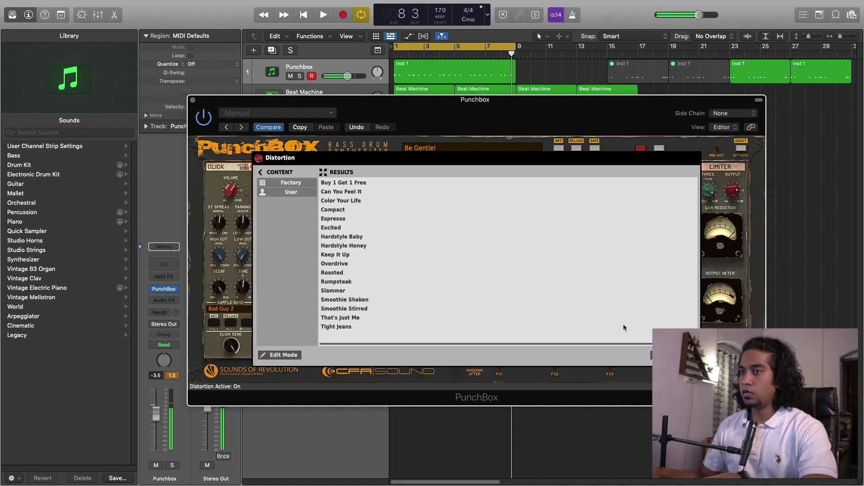
double_click(342, 237)
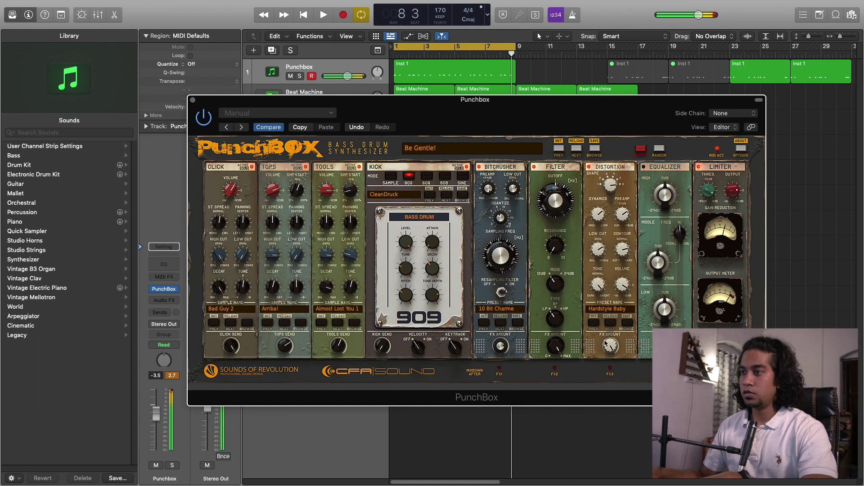
left_click(613, 324)
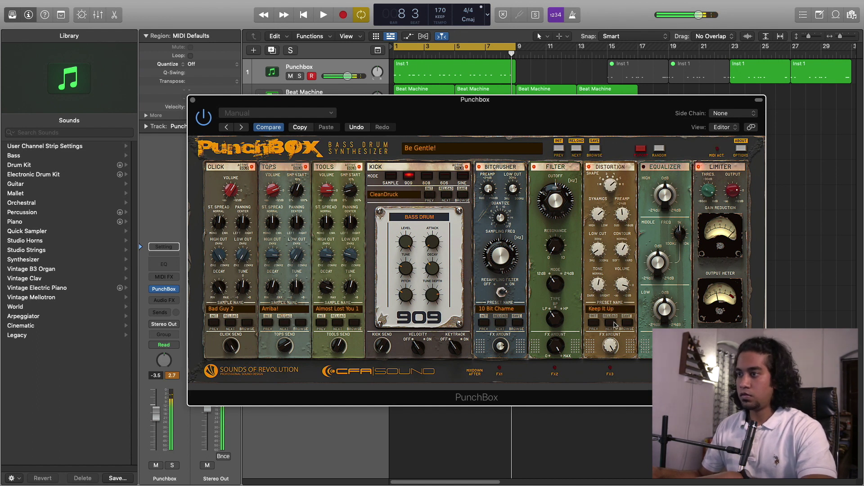
left_click(615, 324)
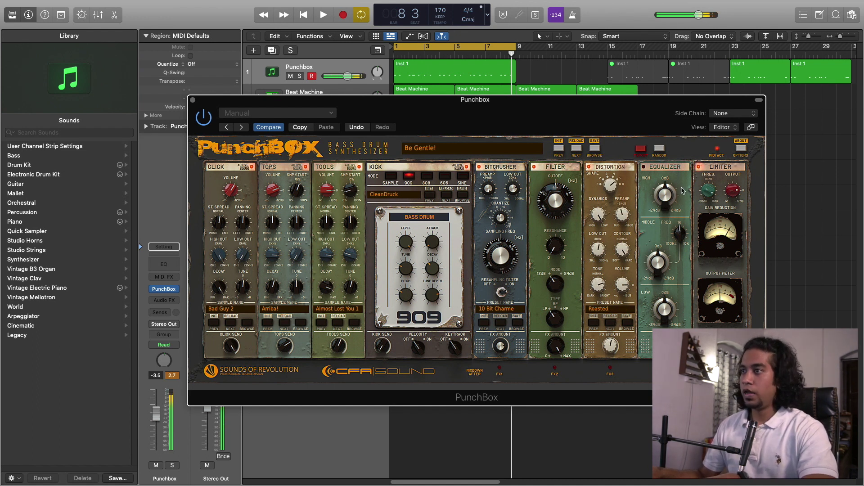
Step: Turn on the equalizer and adjust its high and middle gains
left_click_drag(673, 207, 683, 170)
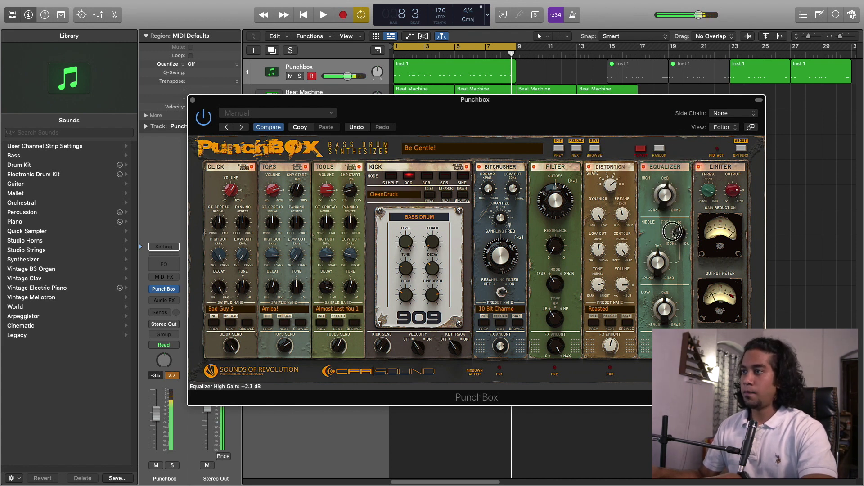
mouse_move(658, 263)
left_mouse_down()
mouse_move(647, 191)
mouse_move(675, 301)
mouse_move(663, 313)
mouse_move(655, 258)
left_mouse_up()
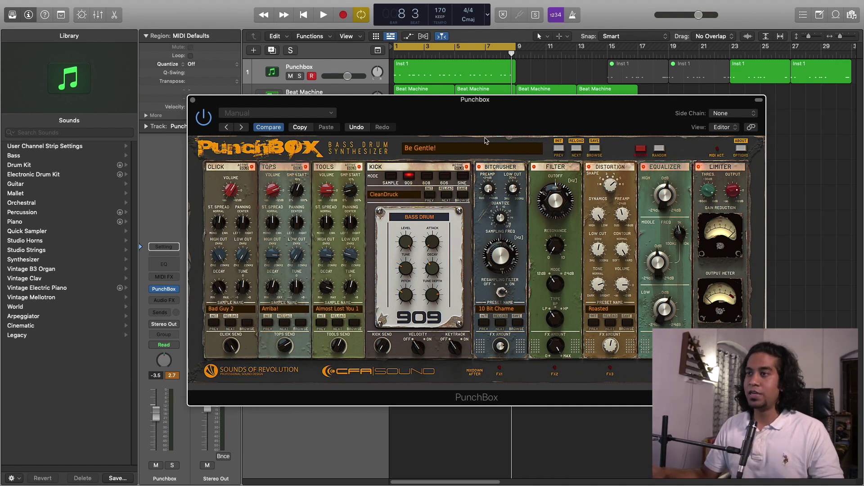
left_click_drag(475, 126, 456, 121)
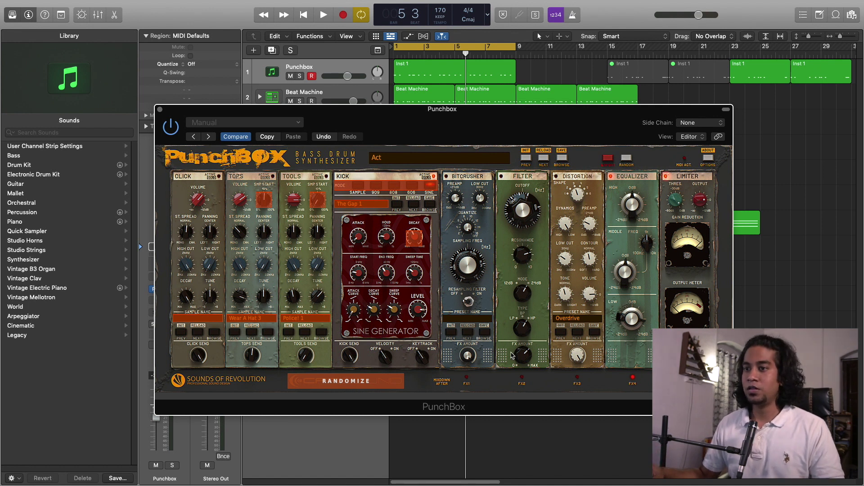
Step: Play the track and randomize the click, tops, tools and kick sounds of the Act preset several times
key("space")
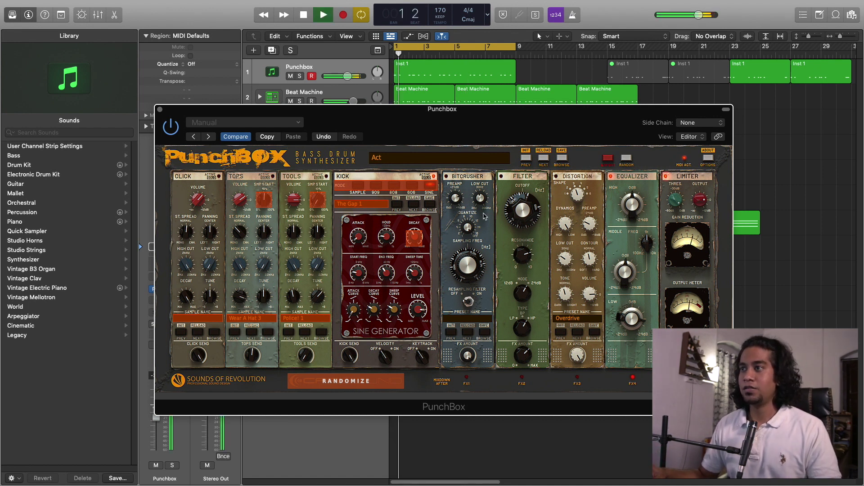
left_click(364, 387)
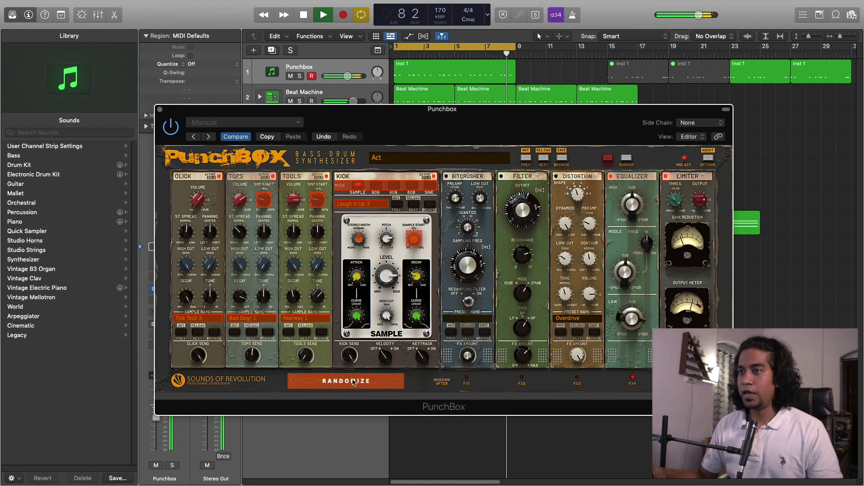
left_click(354, 382)
left_click(356, 382)
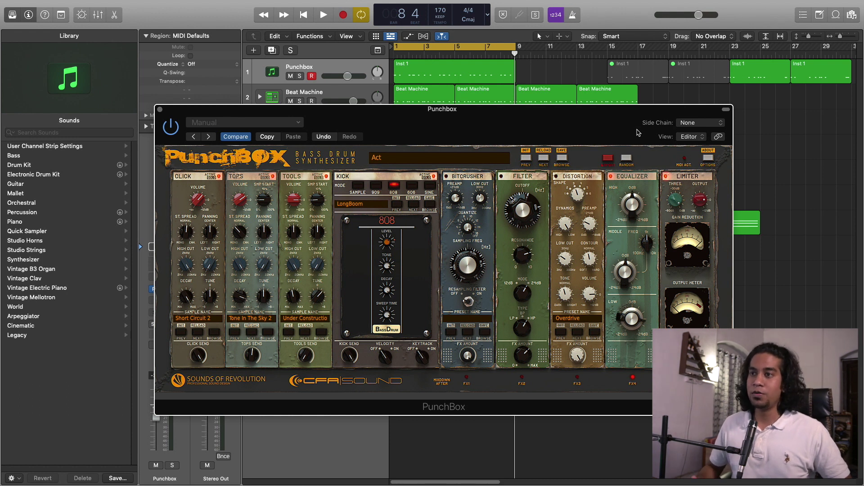
left_click_drag(637, 133, 625, 117)
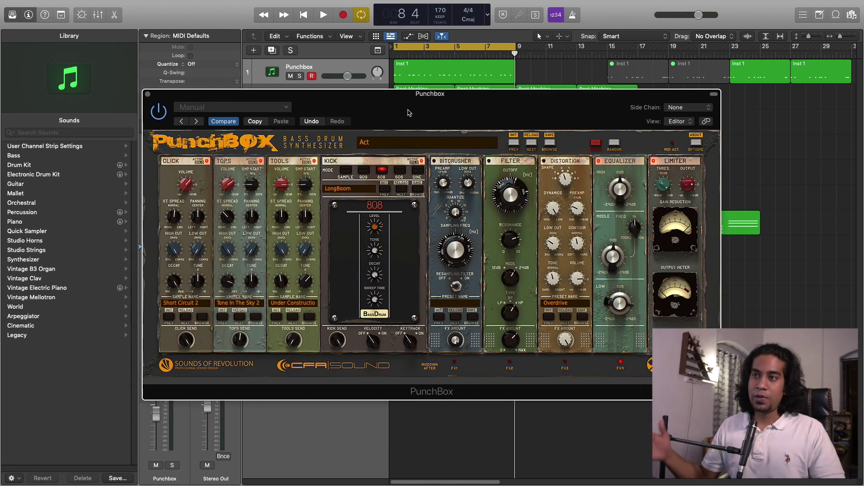
left_click_drag(409, 112, 408, 112)
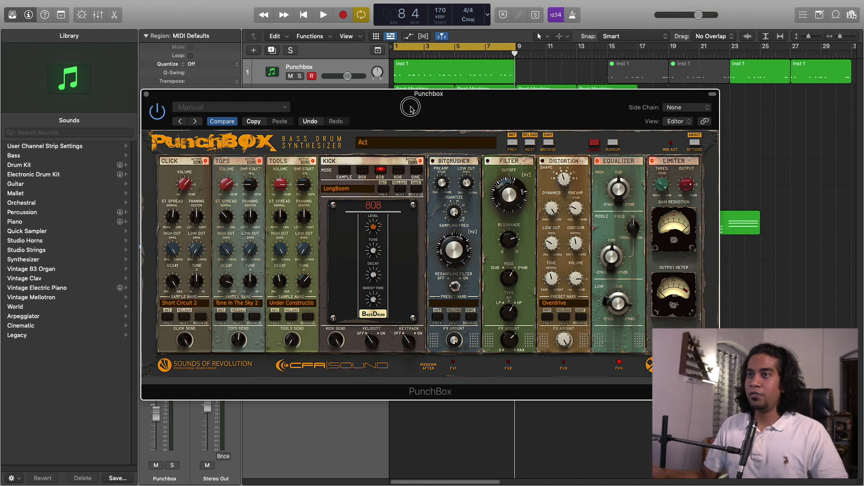
left_click_drag(411, 110, 414, 108)
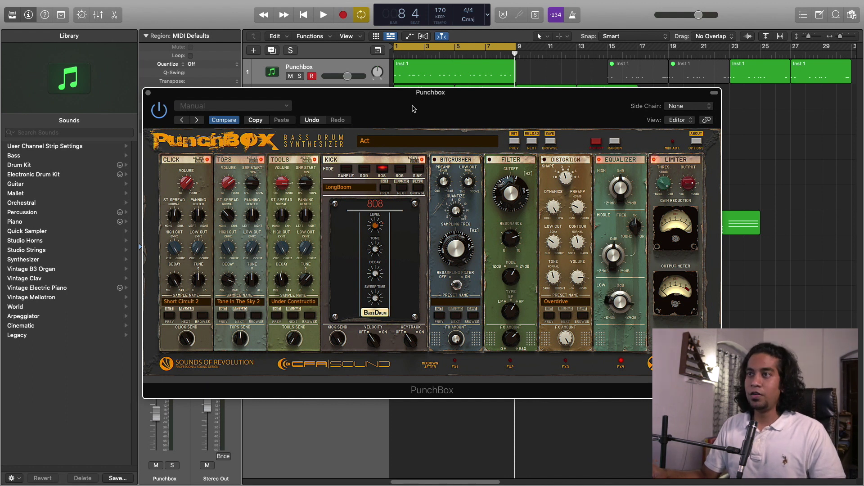
left_click_drag(369, 102, 380, 112)
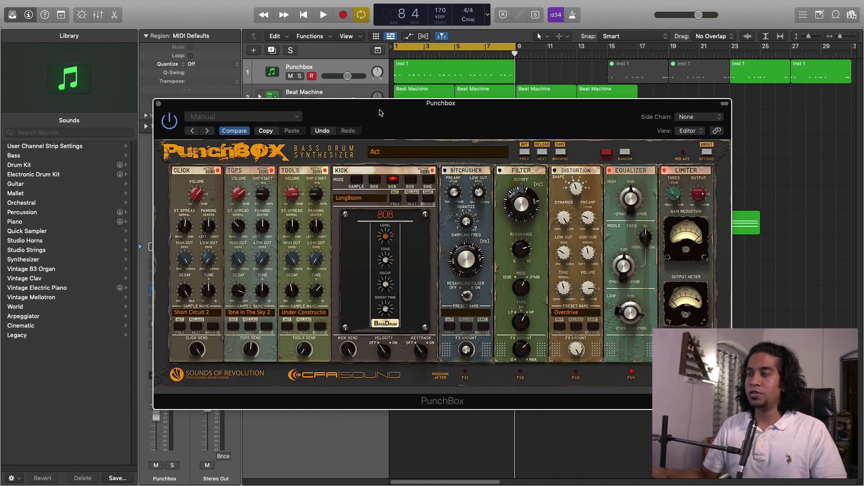